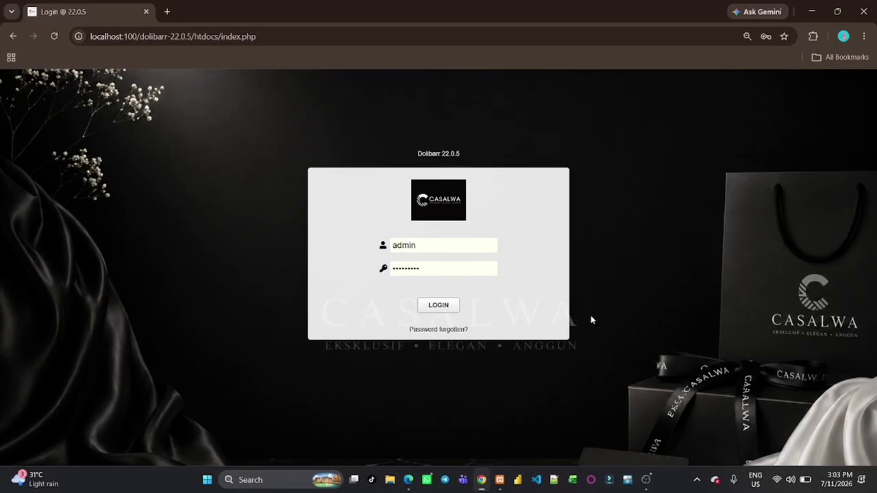
# Log in to Dolibarr with the admin username and password
pyautogui.click(433, 307)
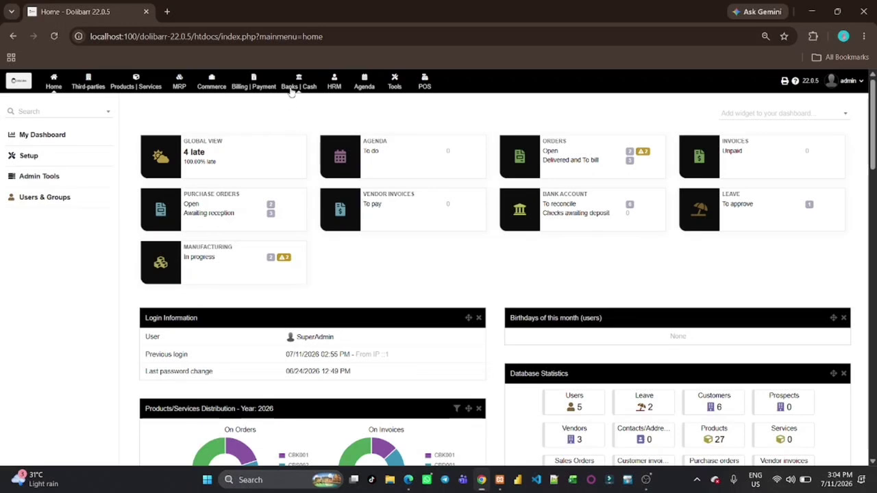
# Check the RM001 Cotton Fabric product record from the products list, then go to Commerce
pyautogui.click(140, 86)
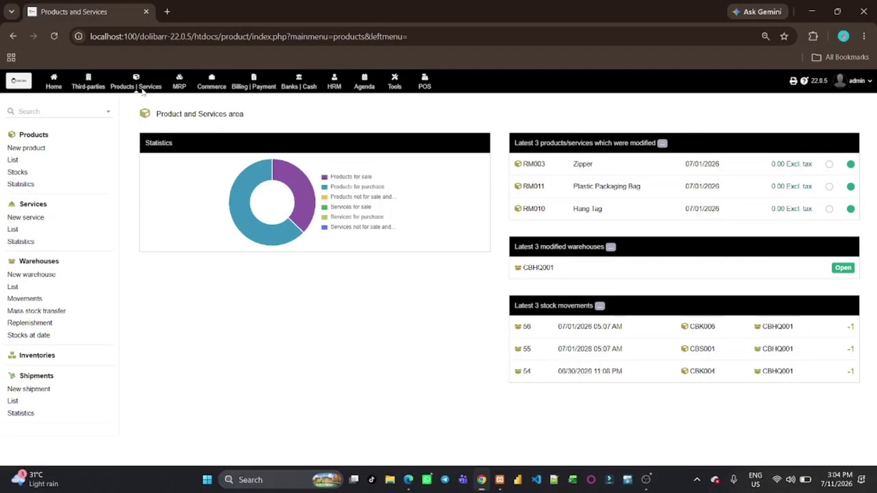
pyautogui.click(12, 159)
pyautogui.scroll(-3, 240, 371)
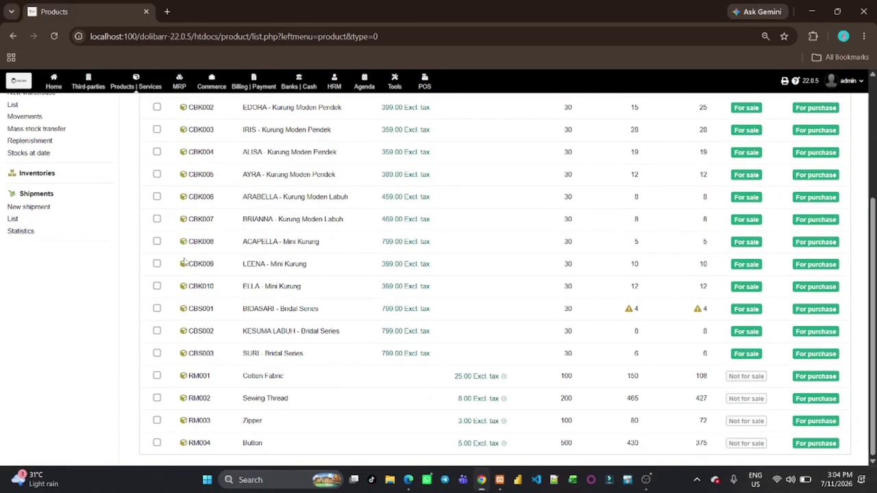
pyautogui.click(199, 376)
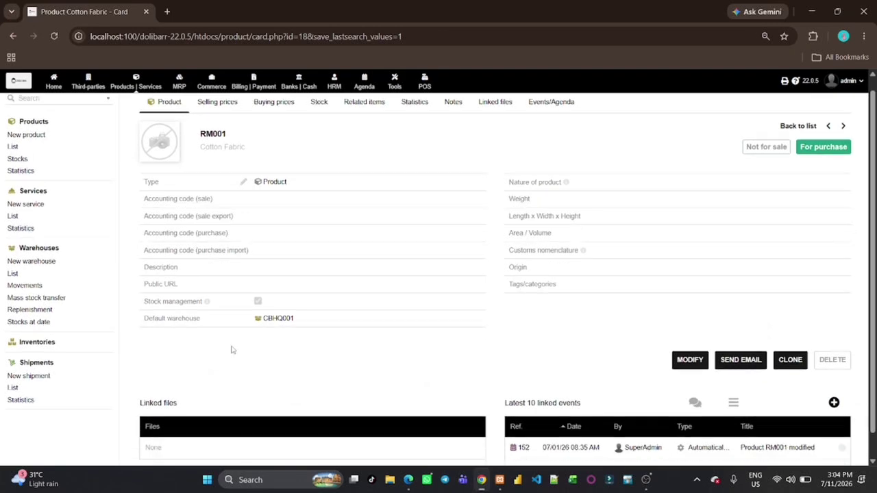
pyautogui.scroll(1, 231, 350)
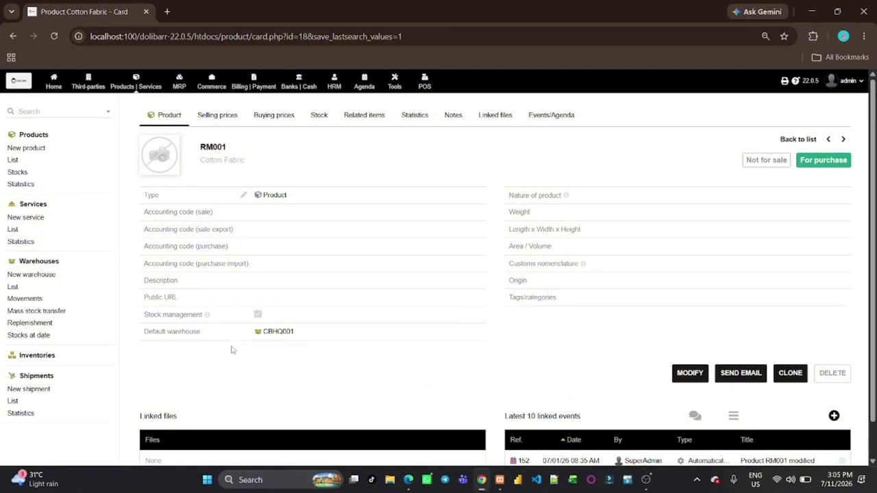
pyautogui.click(212, 91)
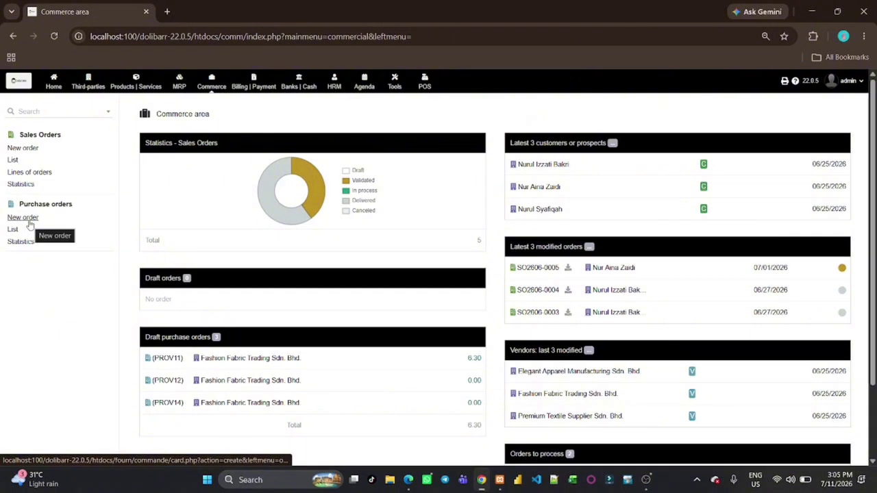
# Create a draft purchase order for Premium Textile Supplier Sdn. Bhd. with delivery 07/11/2026
pyautogui.click(29, 222)
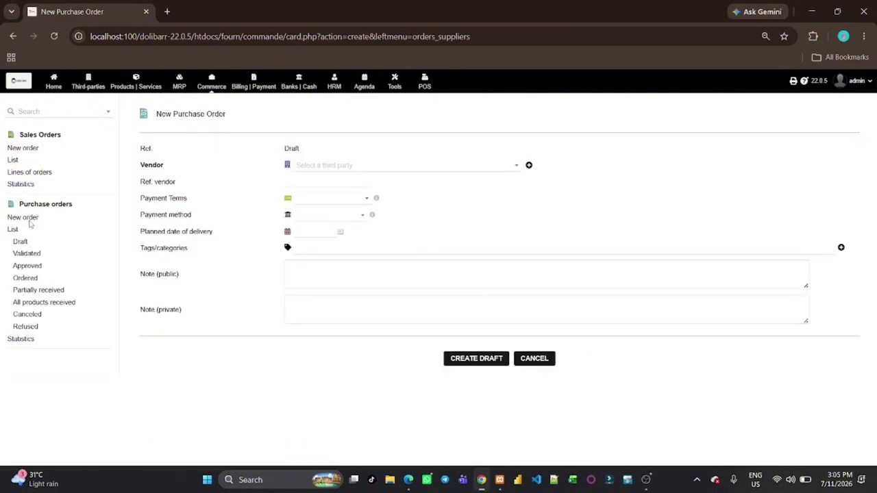
pyautogui.click(320, 173)
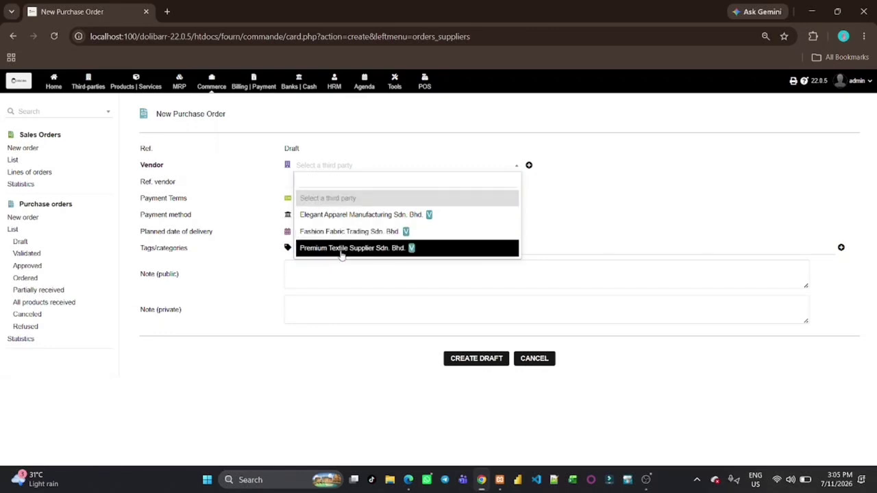
pyautogui.click(341, 250)
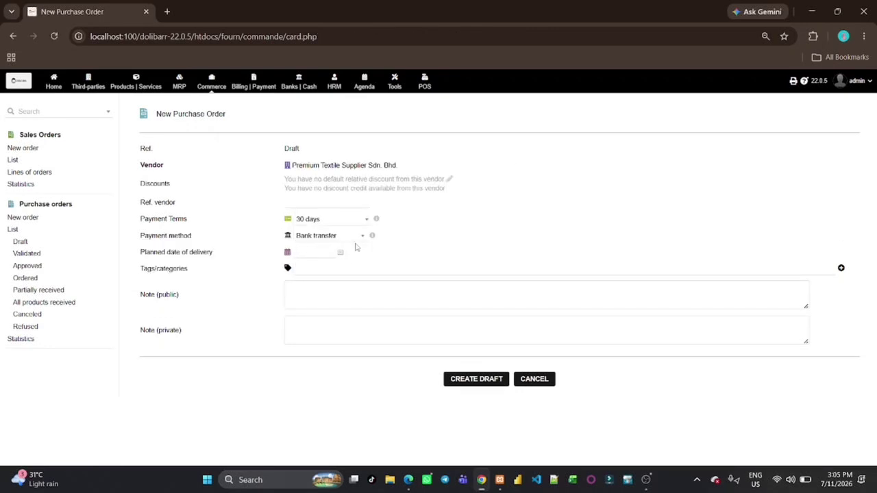
pyautogui.click(341, 254)
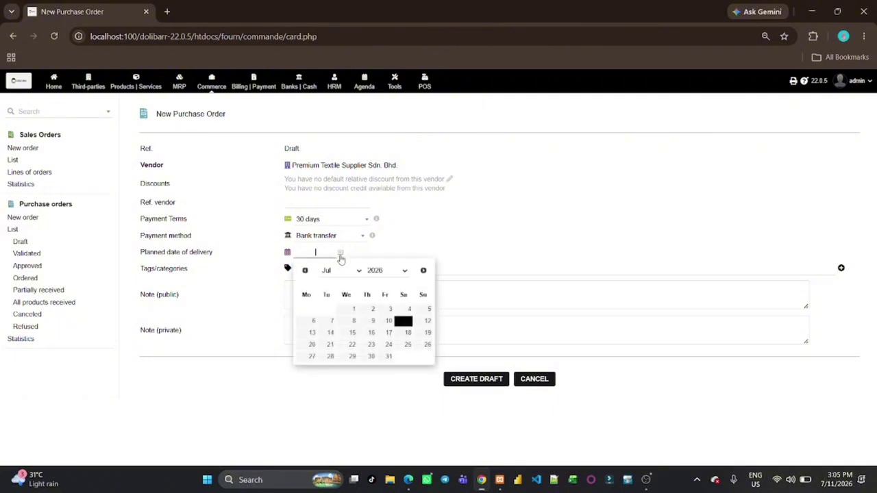
pyautogui.click(403, 321)
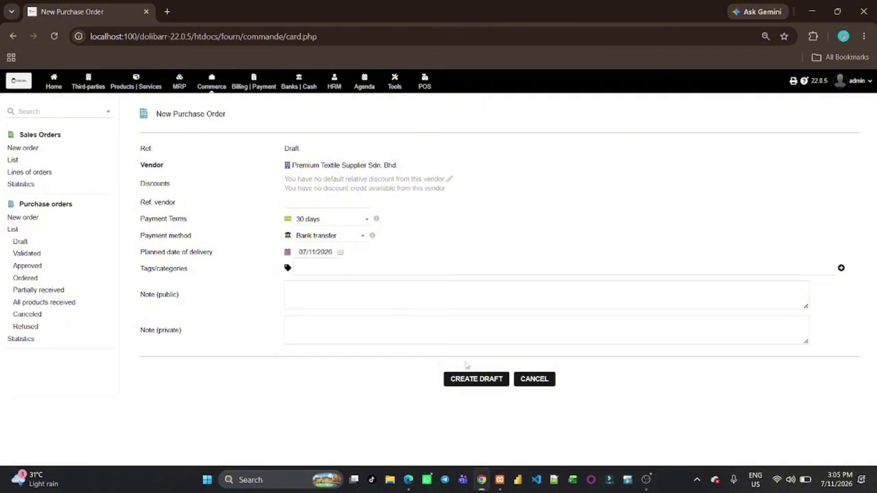
pyautogui.click(455, 381)
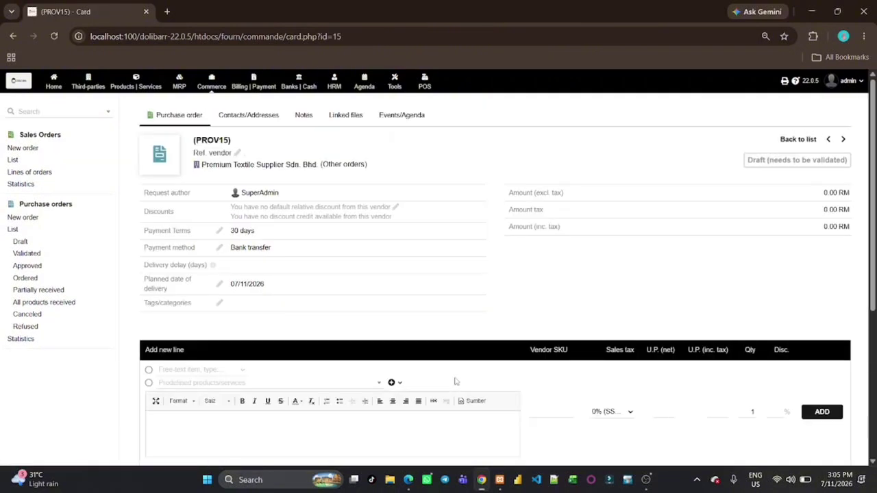
# Add an RM001 Cotton Fabric line, quantity 1 at 25.00, to draft PROV15
pyautogui.click(344, 385)
pyautogui.scroll(-5, 295, 360)
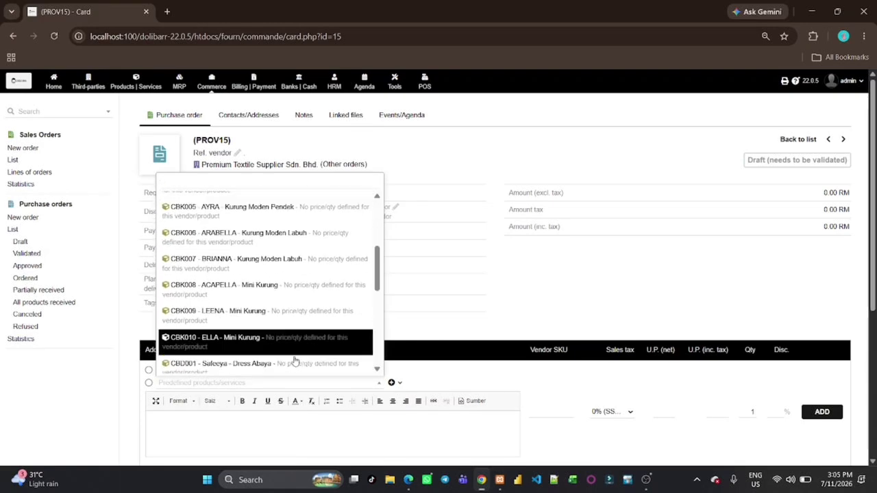
pyautogui.scroll(-3, 294, 360)
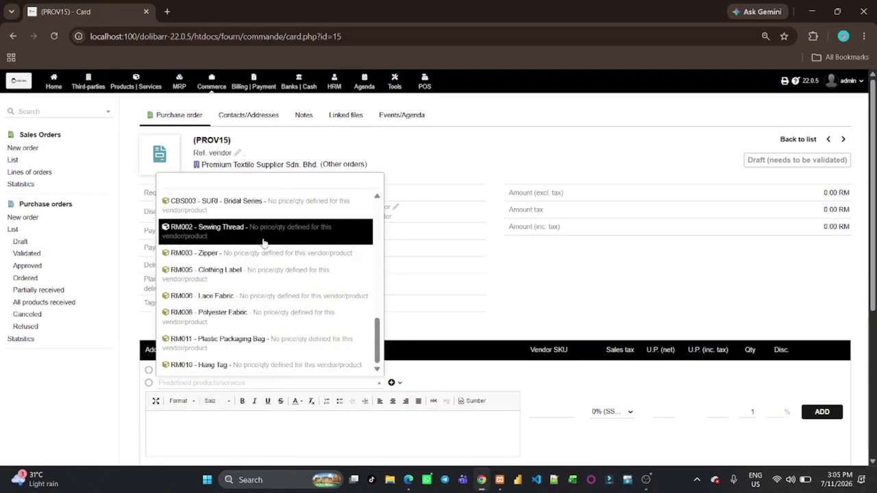
pyautogui.scroll(1, 263, 245)
pyautogui.scroll(10, 264, 245)
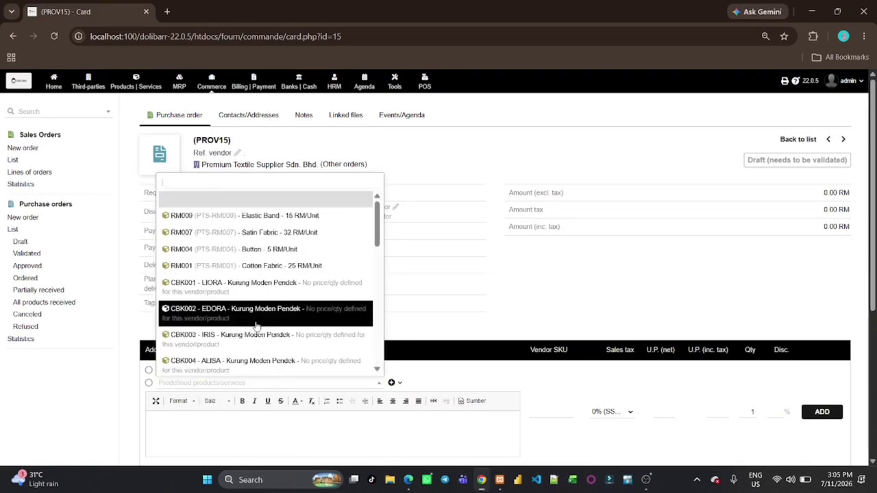
pyautogui.click(277, 270)
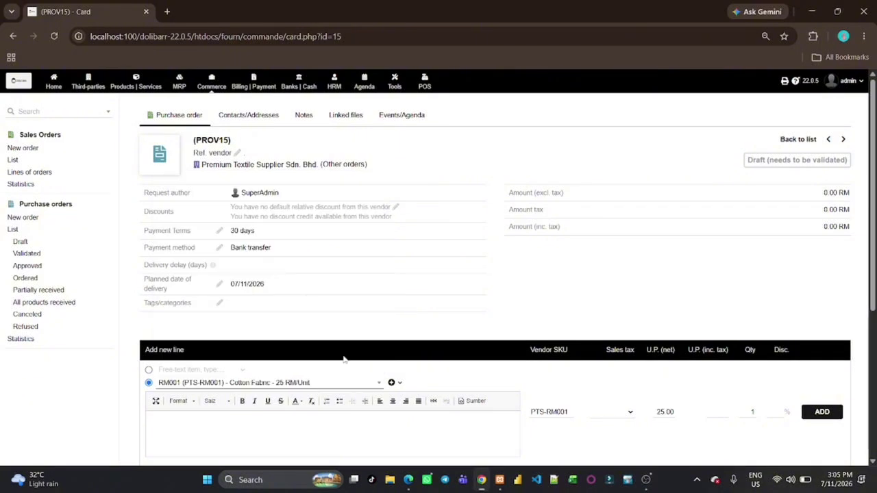
pyautogui.scroll(-1, 346, 361)
pyautogui.scroll(-1, 345, 355)
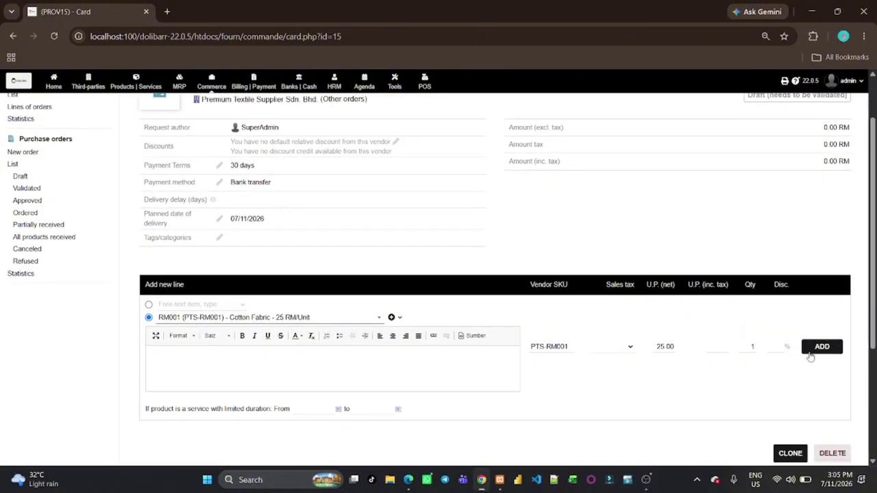
pyautogui.click(815, 351)
pyautogui.scroll(-2, 682, 388)
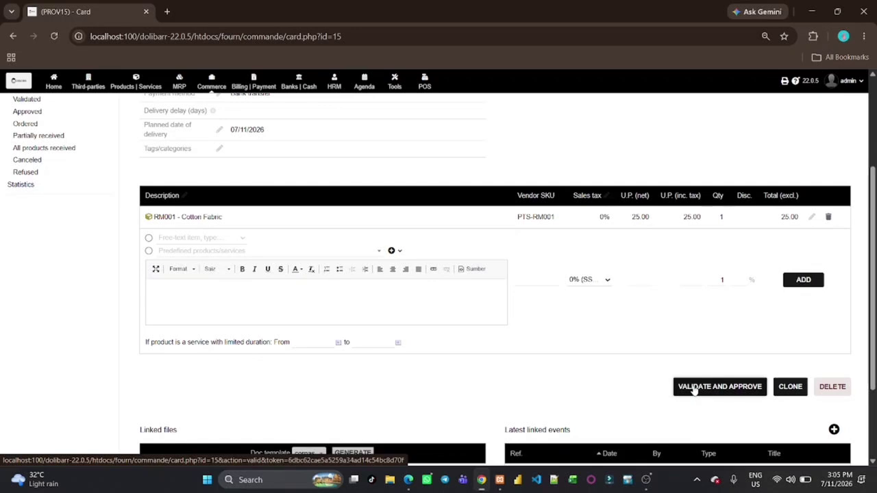
# Validate and approve the purchase order, confirming it as PO2607-0008 for 25.00 RM
pyautogui.click(695, 388)
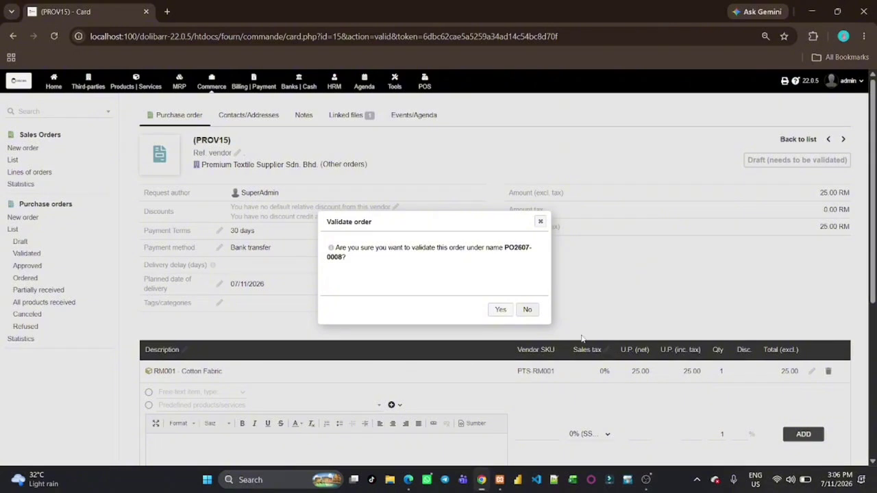
pyautogui.click(501, 311)
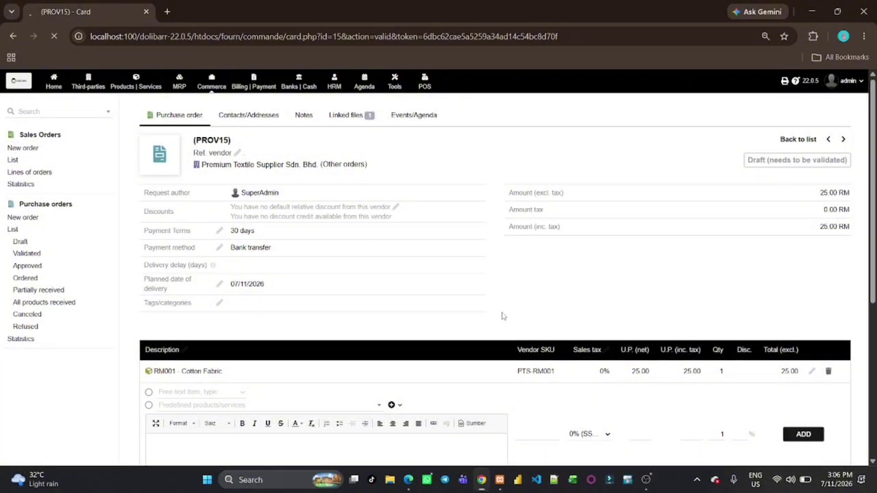
pyautogui.scroll(-2, 502, 316)
pyautogui.scroll(-1, 503, 316)
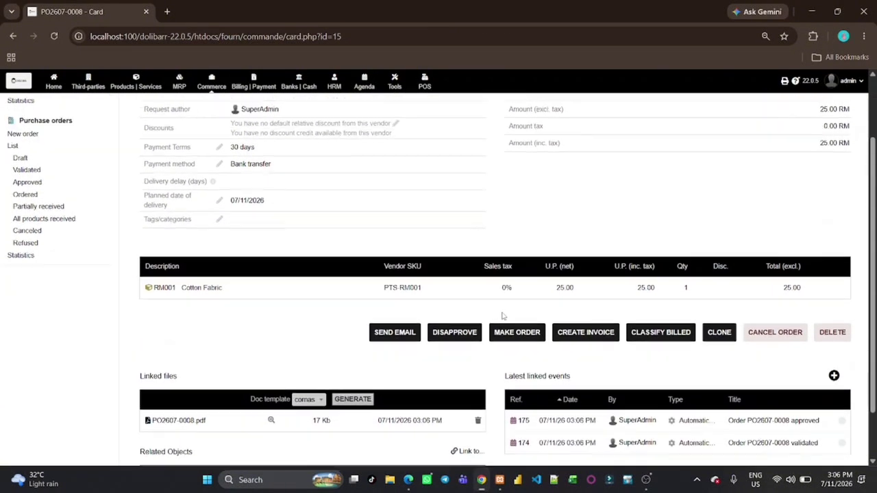
pyautogui.scroll(2, 503, 316)
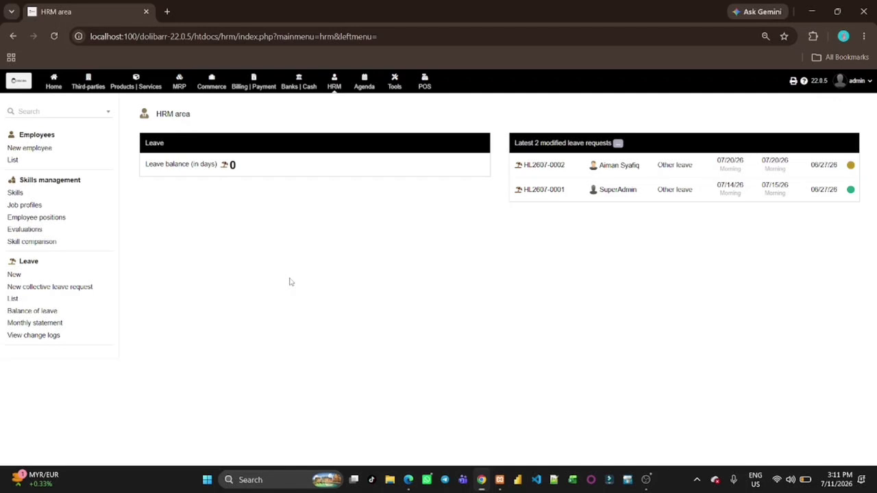
# Start a new employee with last and first name, Female gender and the administrator as supervisor
pyautogui.click(37, 151)
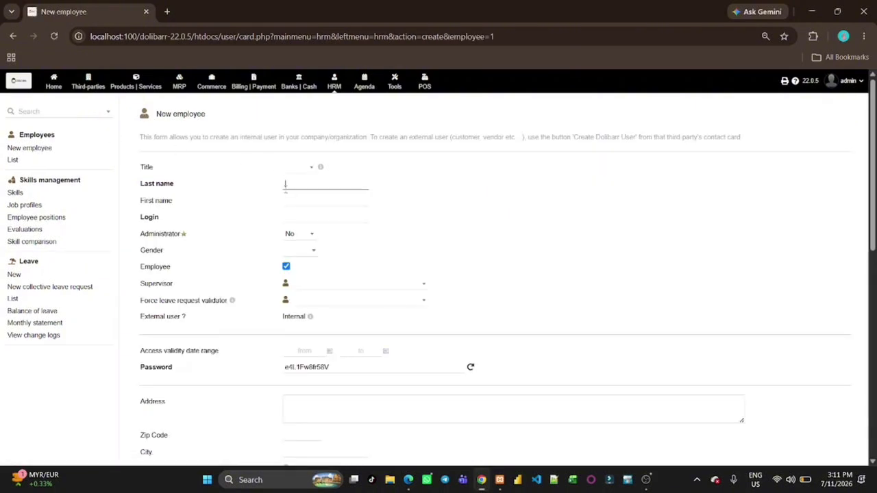
pyautogui.click(296, 200)
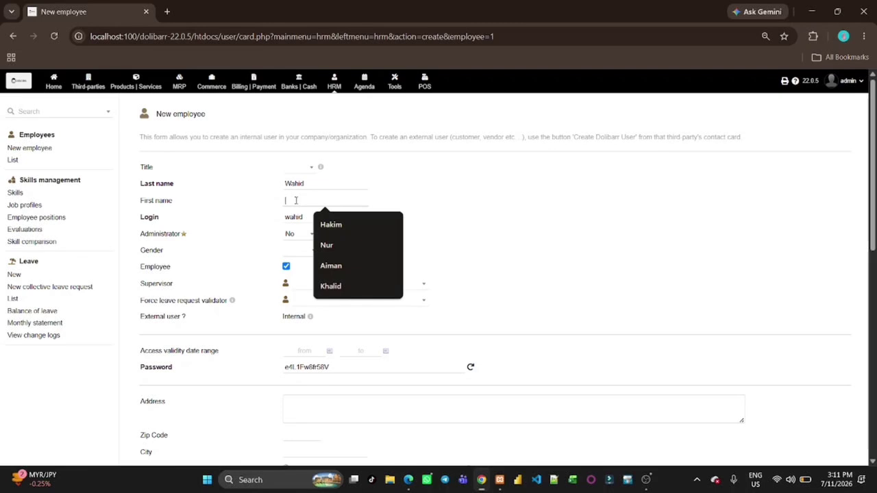
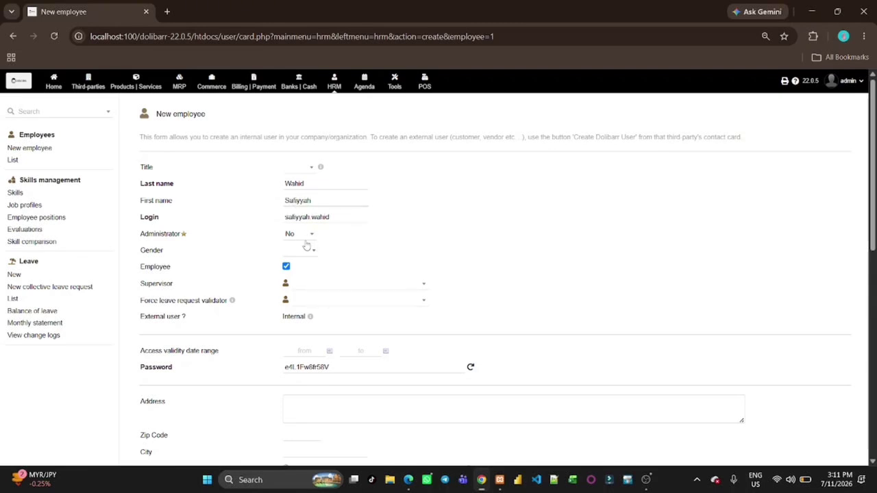
pyautogui.click(307, 251)
pyautogui.click(331, 318)
pyautogui.scroll(-1, 331, 317)
pyautogui.click(357, 218)
pyautogui.click(327, 268)
pyautogui.scroll(-2, 327, 268)
# Add the employee's Malaysian home address, zip, city and mobile number, create the user, and list employees
pyautogui.click(318, 260)
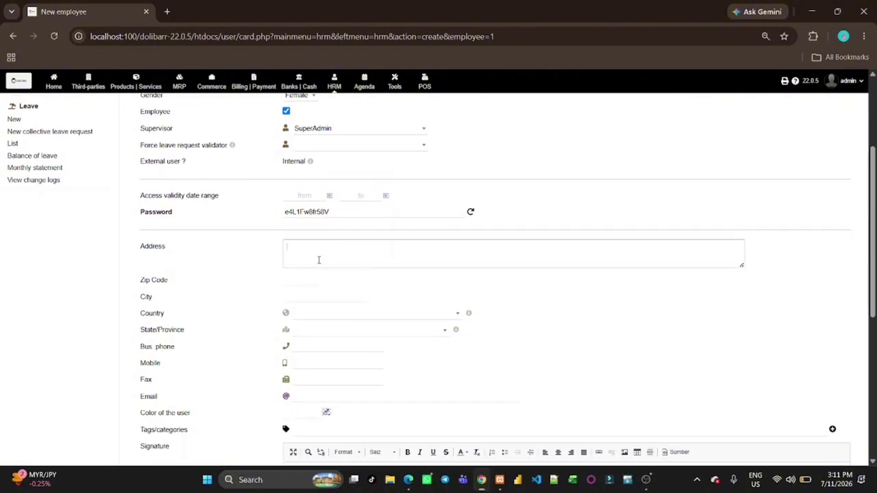
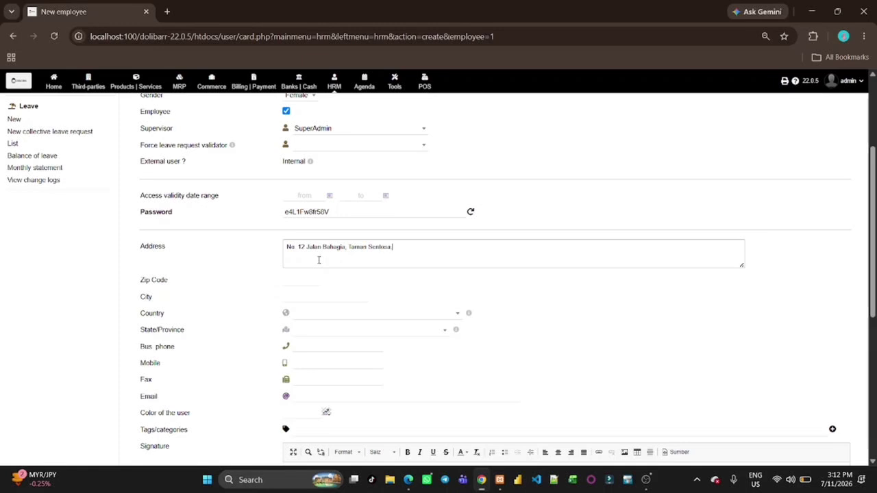
pyautogui.click(301, 279)
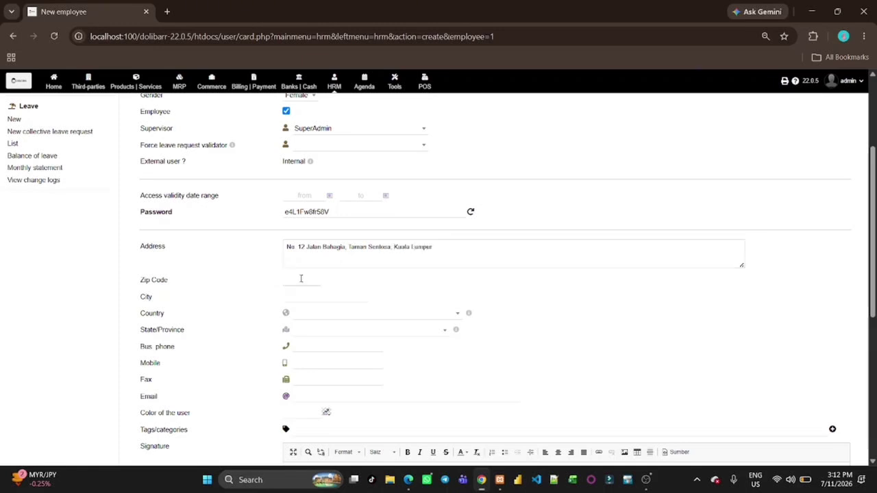
pyautogui.write('51000')
pyautogui.click(307, 297)
pyautogui.write('Kuala Lumpur')
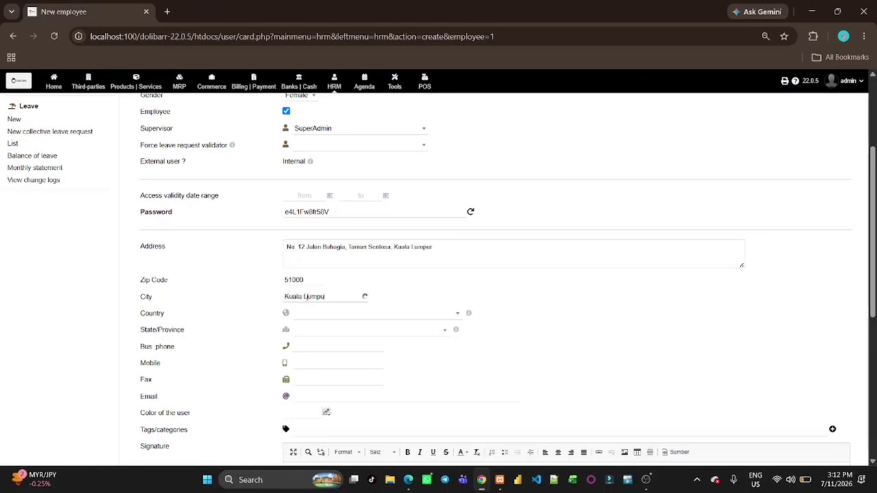
pyautogui.scroll(-1, 322, 324)
pyautogui.click(327, 240)
pyautogui.write('mal')
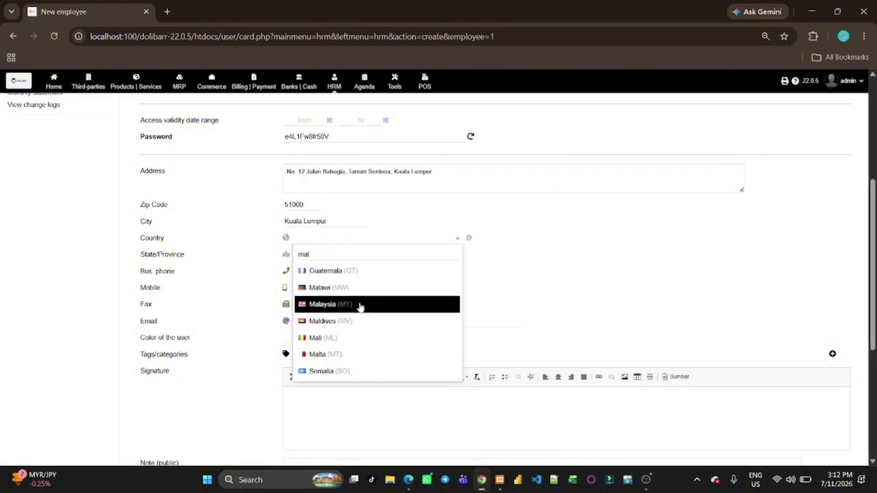
pyautogui.click(358, 306)
pyautogui.scroll(-1, 360, 306)
pyautogui.click(322, 210)
pyautogui.click(362, 234)
pyautogui.scroll(-2, 411, 343)
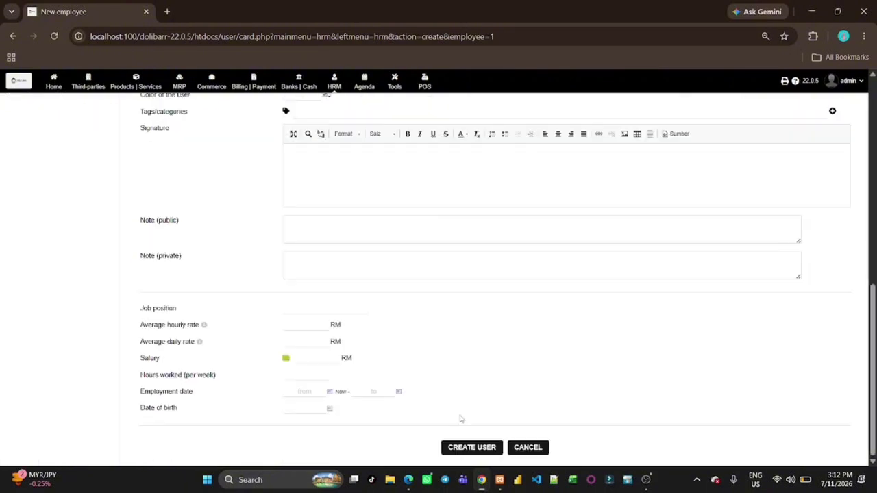
pyautogui.click(471, 447)
pyautogui.click(11, 160)
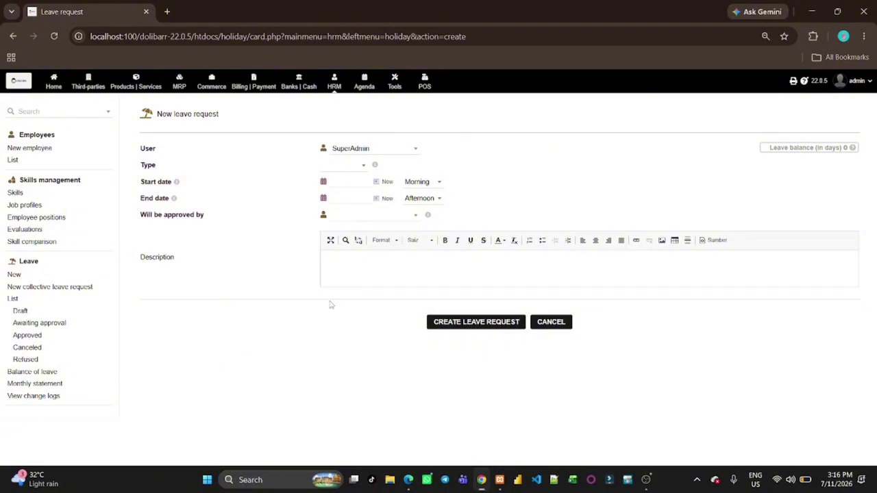
# Fill a Sick leave request for the employee on 07/21/2026 with the administrator as approver
pyautogui.click(407, 153)
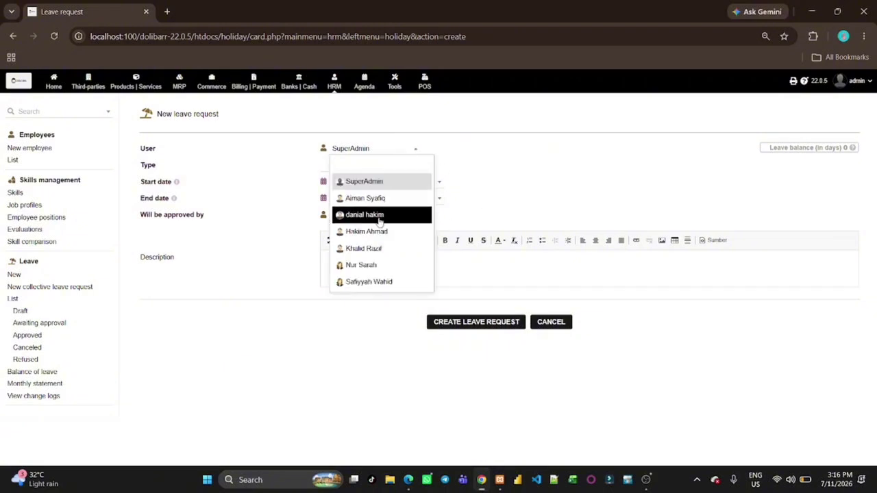
pyautogui.click(379, 265)
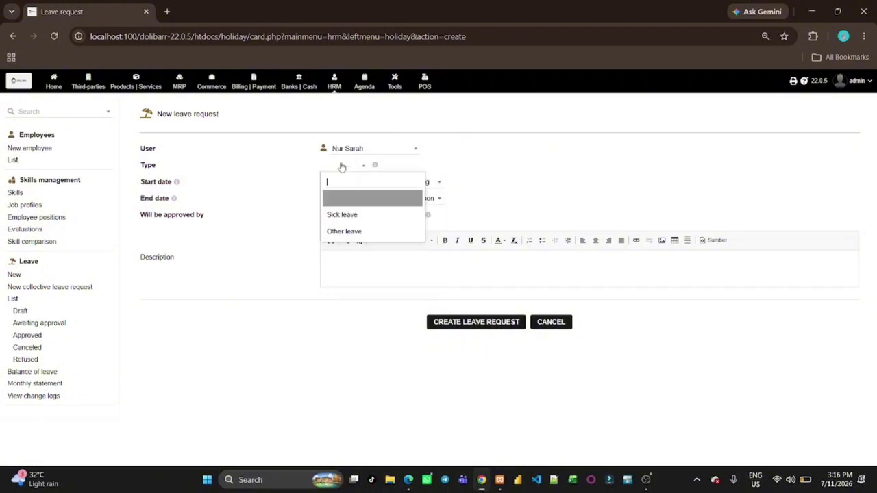
pyautogui.click(341, 166)
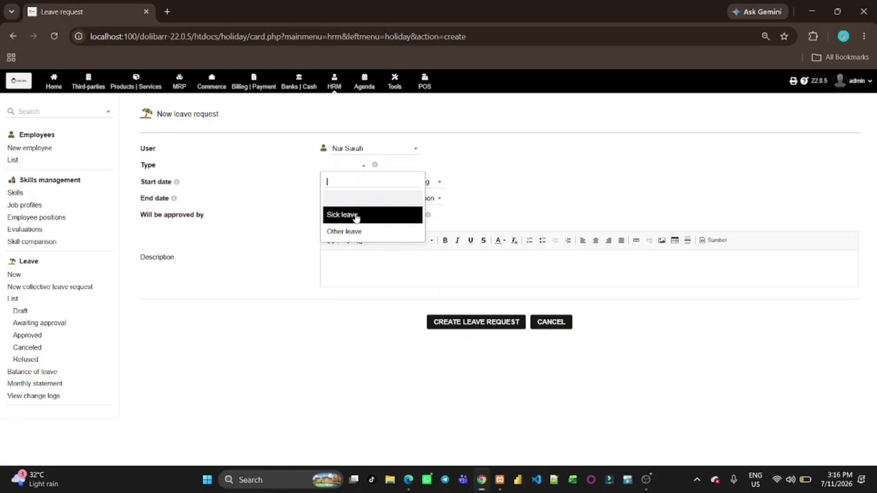
pyautogui.click(356, 218)
pyautogui.click(374, 185)
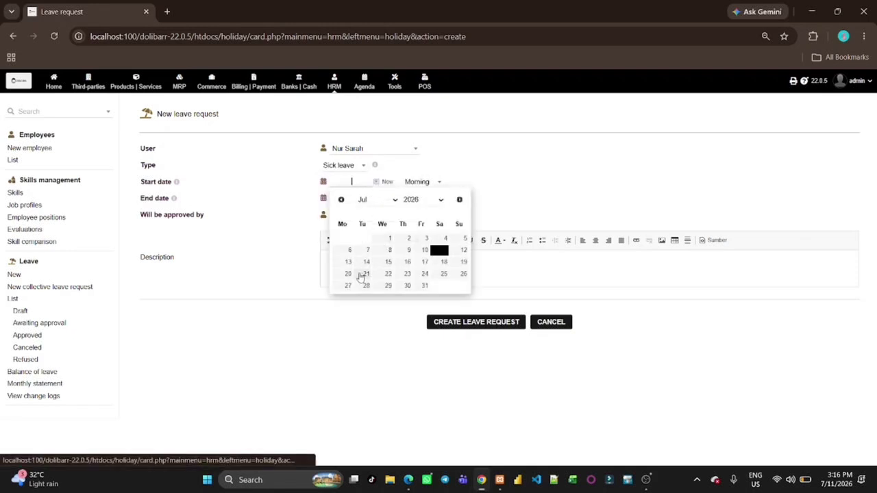
pyautogui.click(366, 274)
pyautogui.click(378, 198)
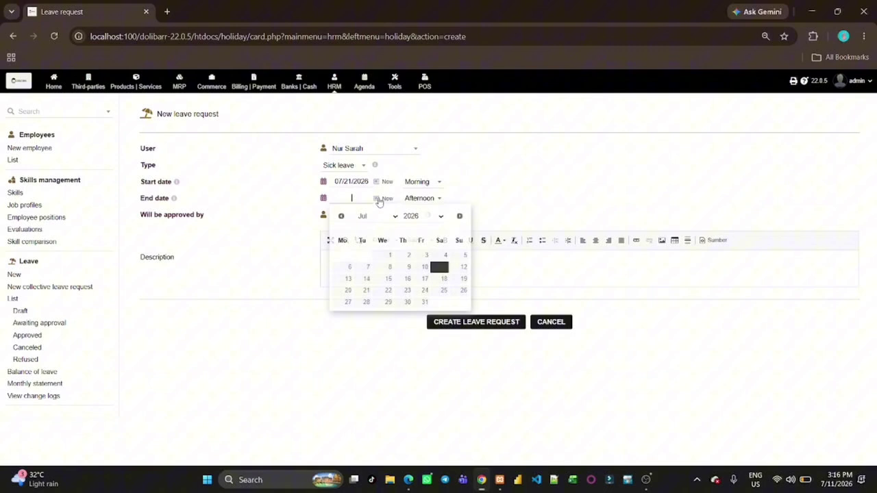
pyautogui.click(366, 290)
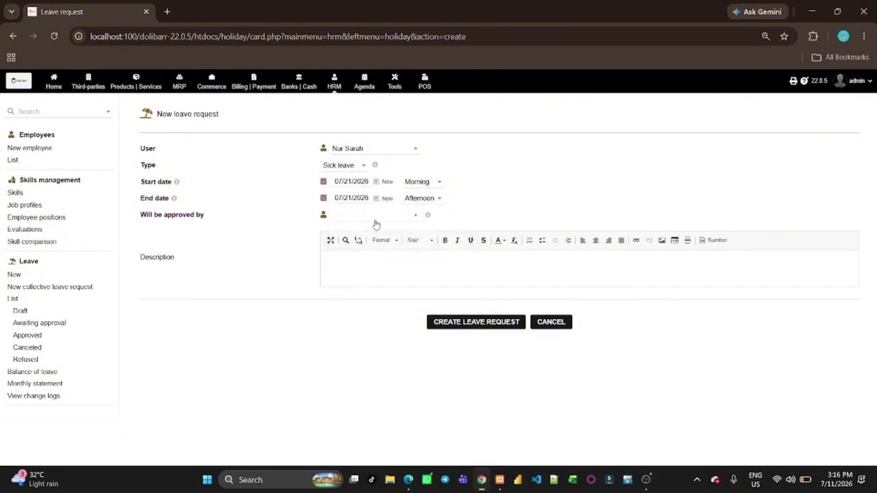
pyautogui.click(374, 216)
pyautogui.click(377, 262)
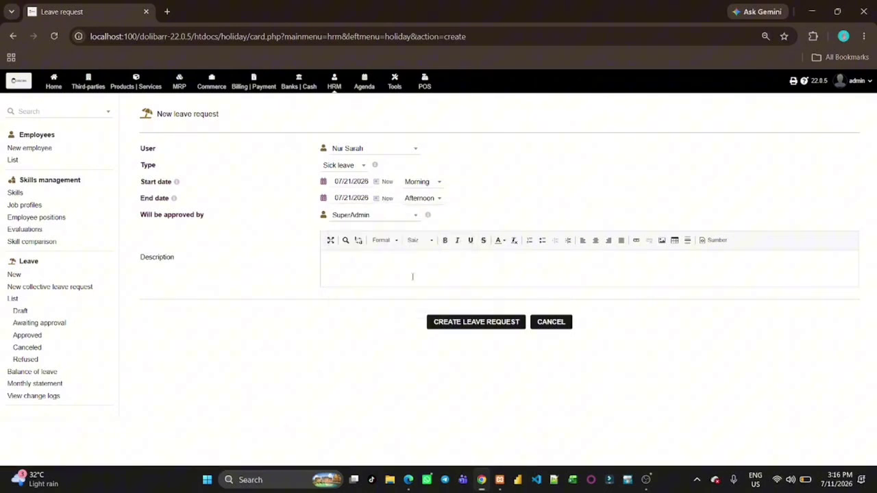
# Create the leave request, submit it for approval as HL2607-0004, and show the leave list
pyautogui.click(467, 320)
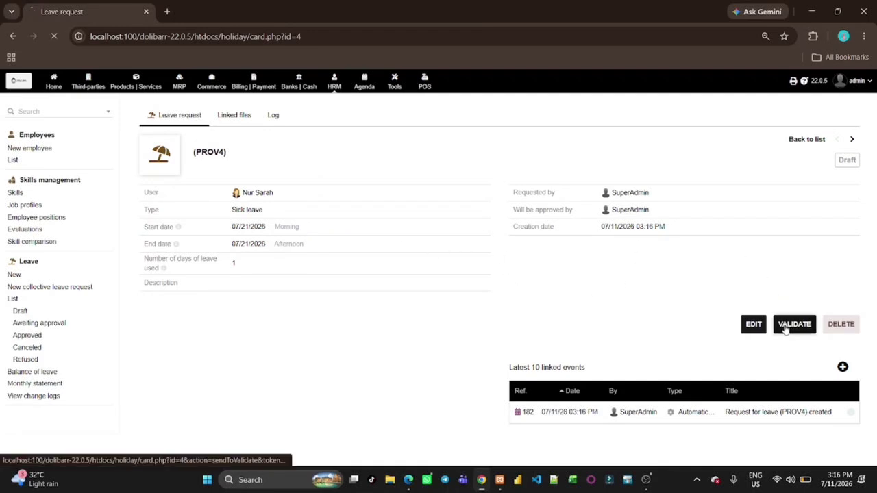
pyautogui.click(793, 326)
pyautogui.click(509, 310)
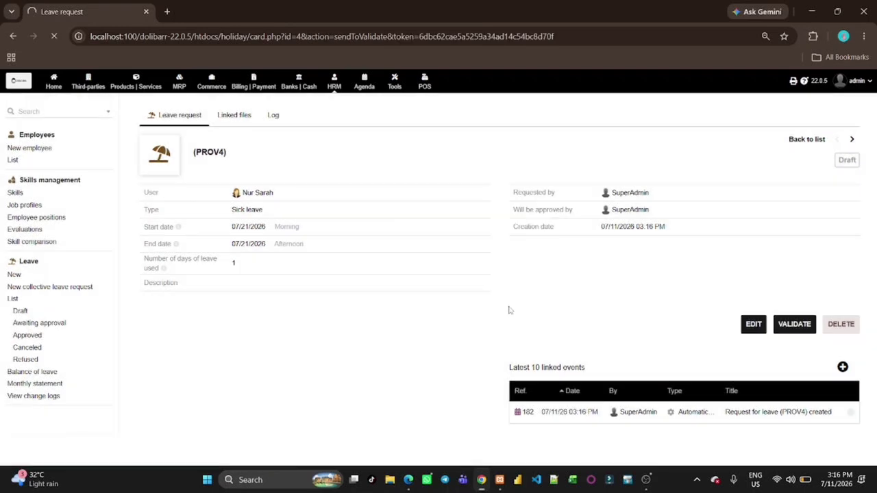
pyautogui.click(14, 301)
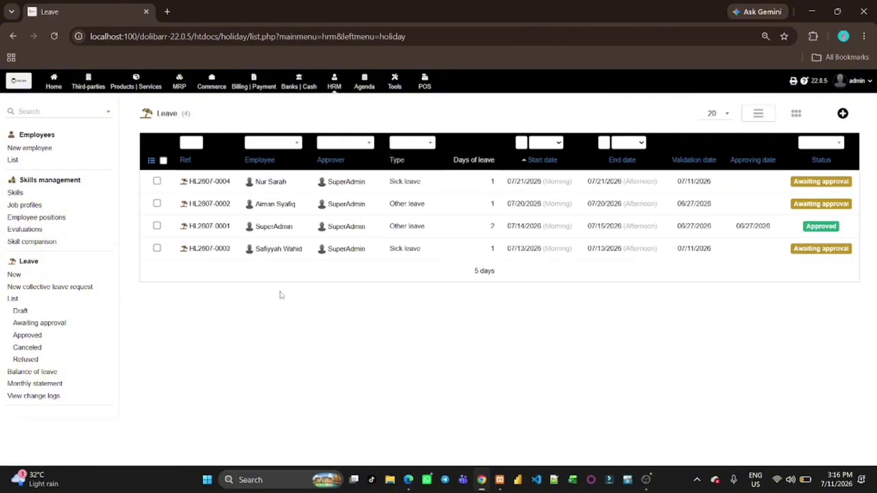
# Go to the Commerce area overview of sales orders from the top menu
pyautogui.moveTo(259, 189)
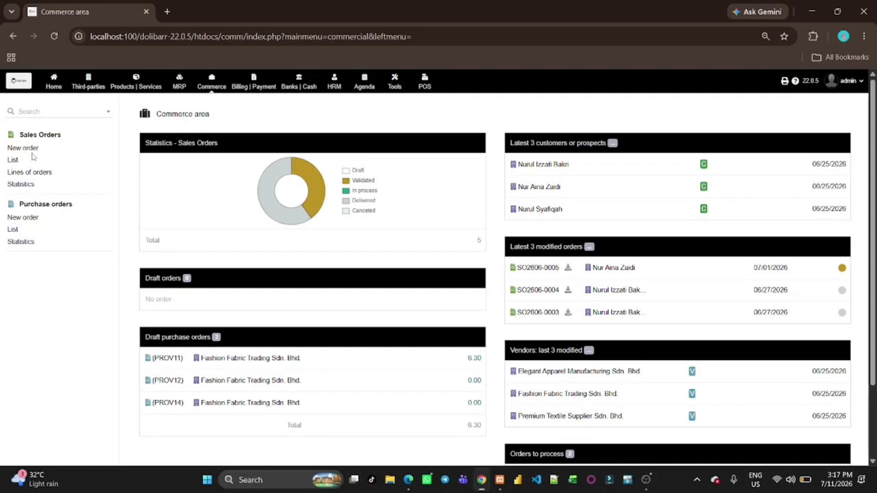
# Create a draft sales order for the customer: delivery 07/13/2026, Delivery terms, Bank transfer payment
pyautogui.click(27, 148)
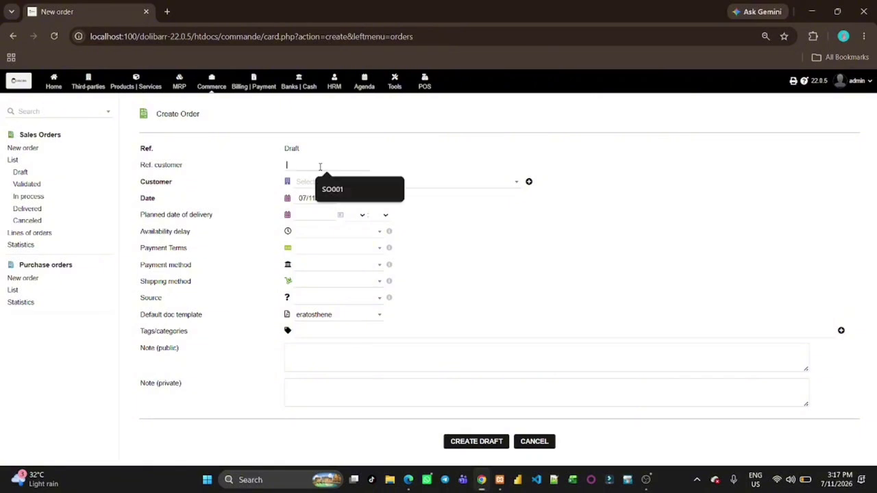
pyautogui.click(304, 181)
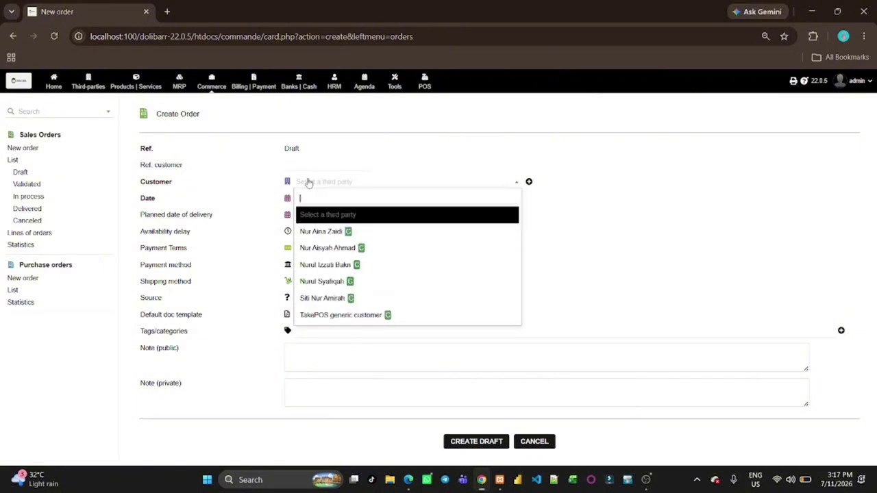
pyautogui.click(347, 278)
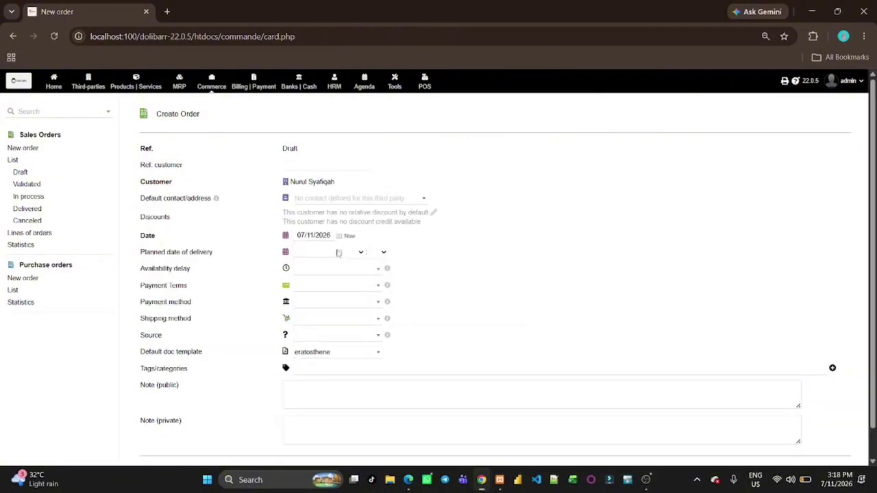
pyautogui.click(340, 257)
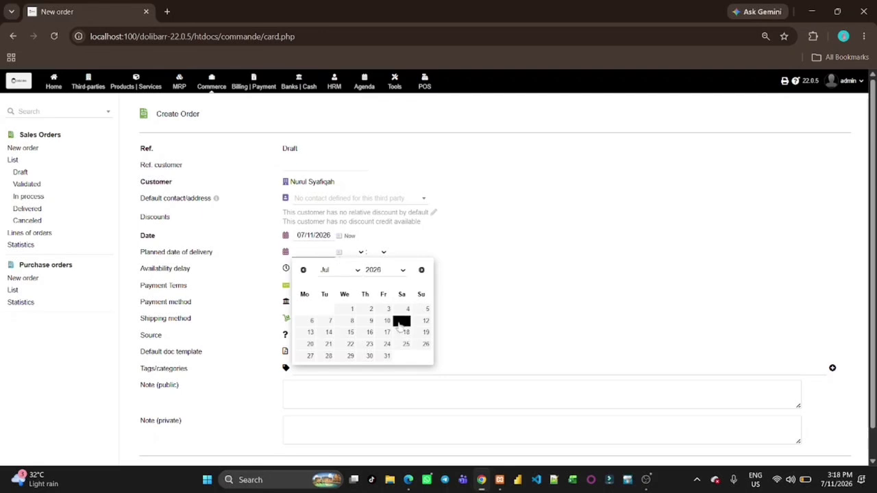
pyautogui.click(306, 335)
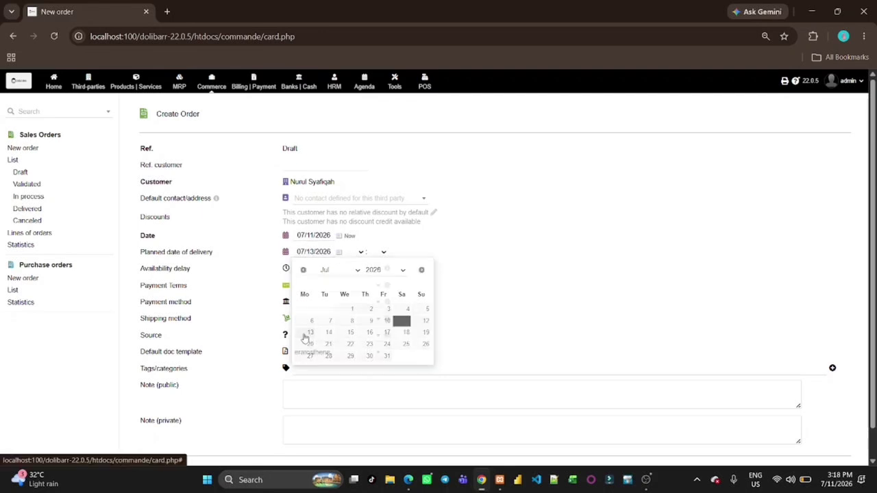
pyautogui.scroll(-1, 305, 338)
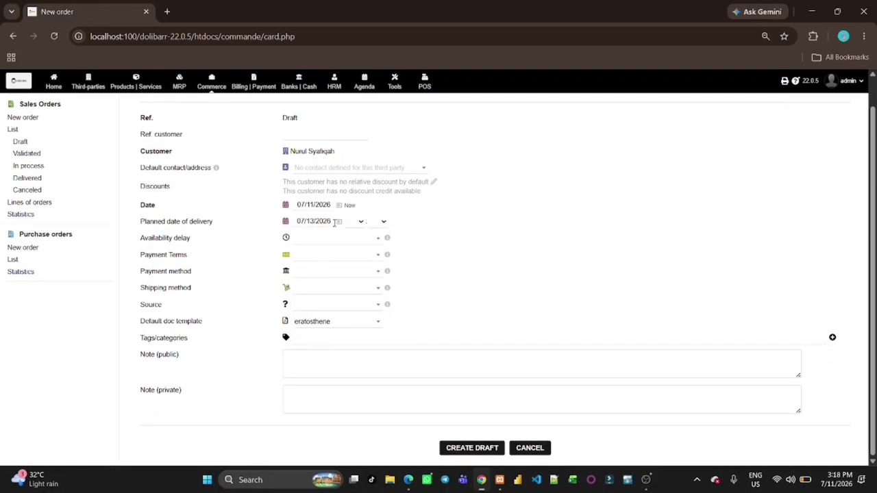
pyautogui.click(325, 260)
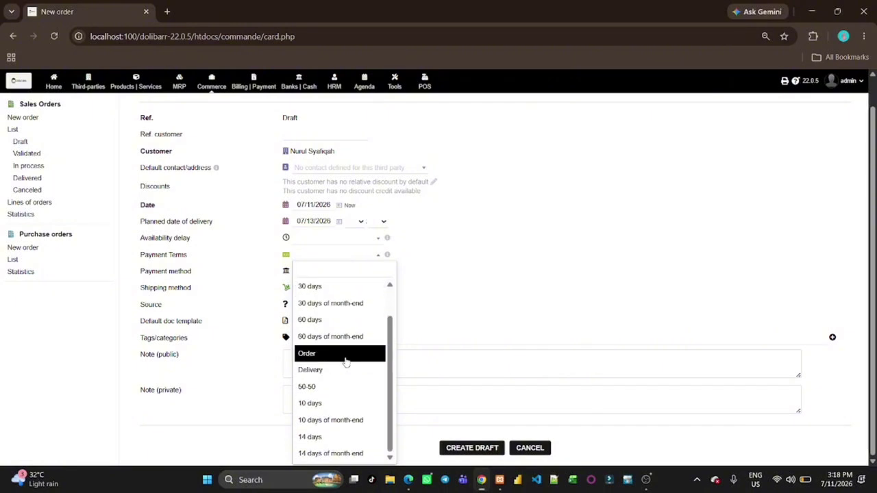
pyautogui.scroll(-1, 344, 360)
pyautogui.click(345, 374)
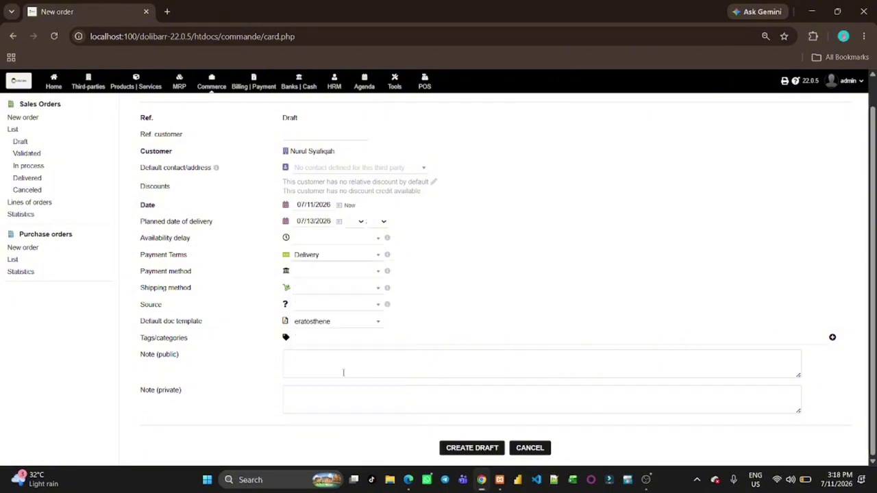
pyautogui.click(327, 274)
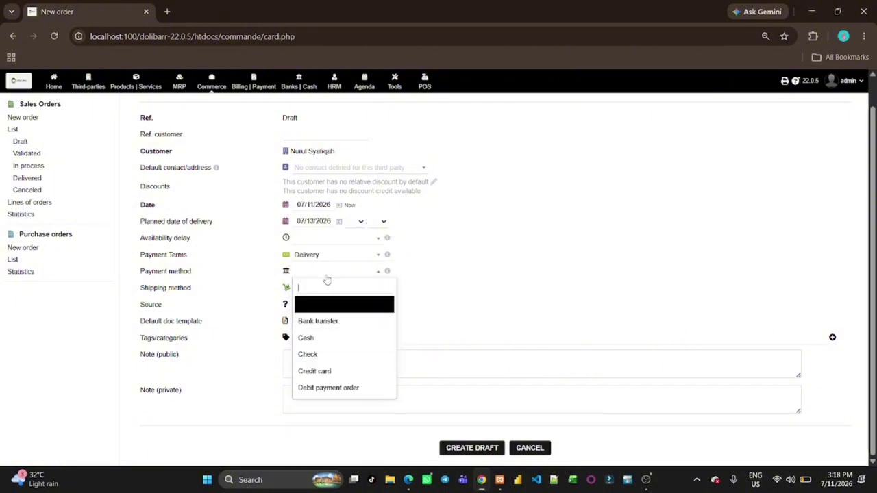
pyautogui.click(332, 325)
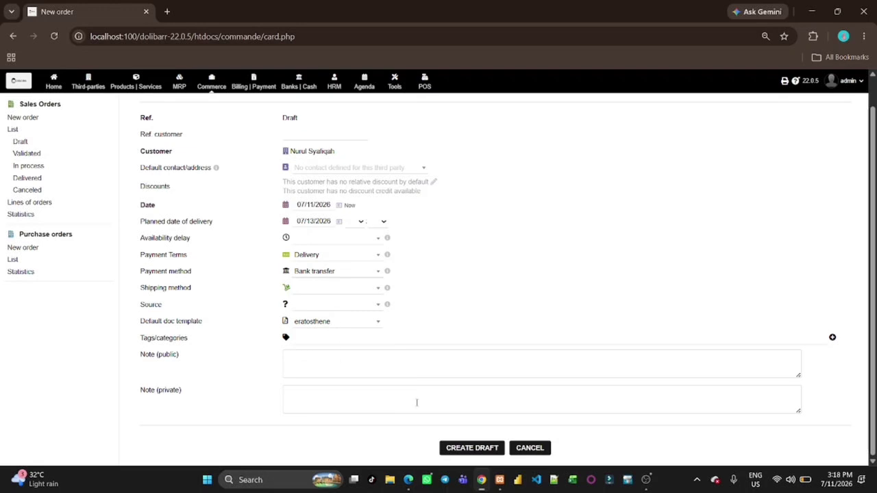
pyautogui.click(468, 448)
# Add lines CBD002 ARIA Dress Jubah (329.00) and CBK004 ALISA Kurung Moden Pendek (359.00)
pyautogui.scroll(-1, 425, 398)
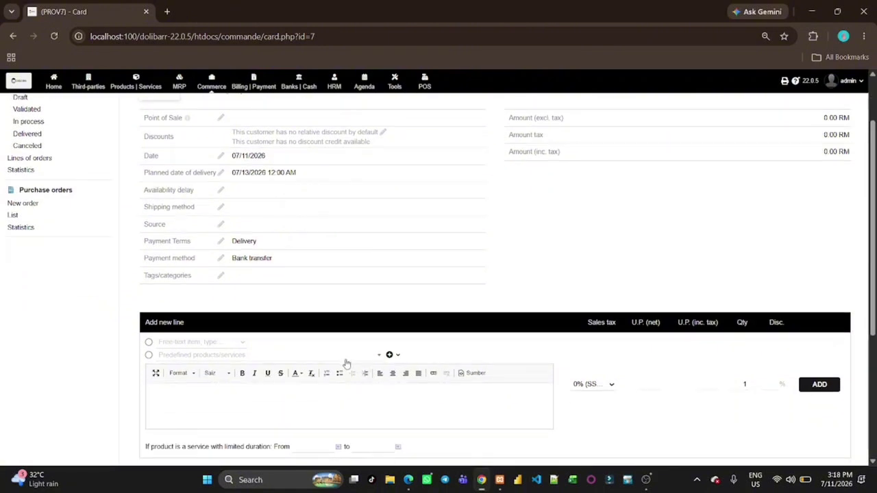
pyautogui.click(331, 355)
pyautogui.scroll(-3, 290, 271)
pyautogui.scroll(3, 291, 271)
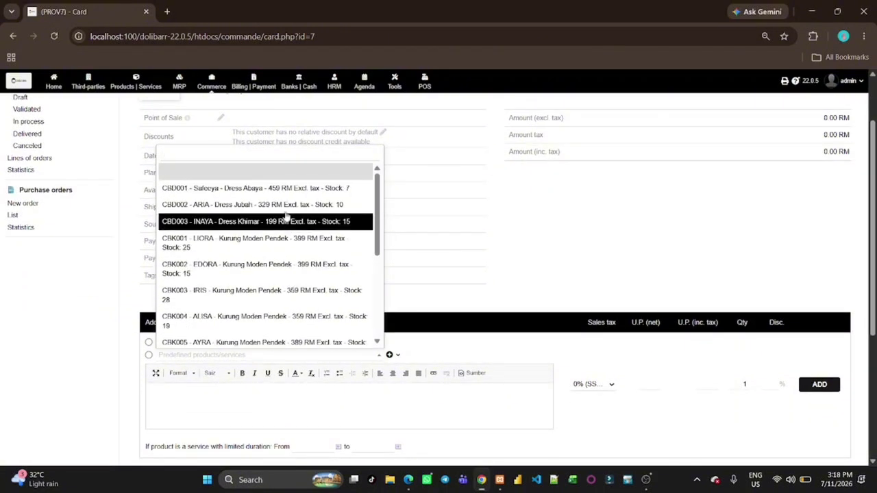
pyautogui.click(285, 204)
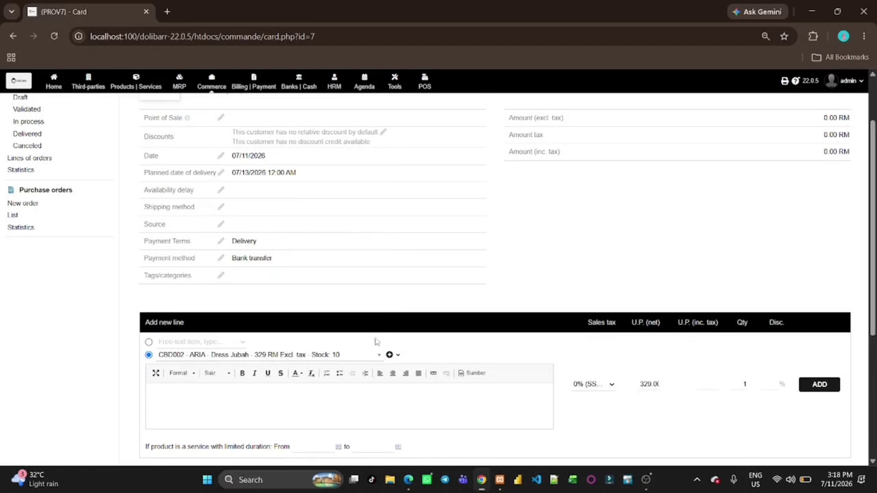
pyautogui.click(806, 395)
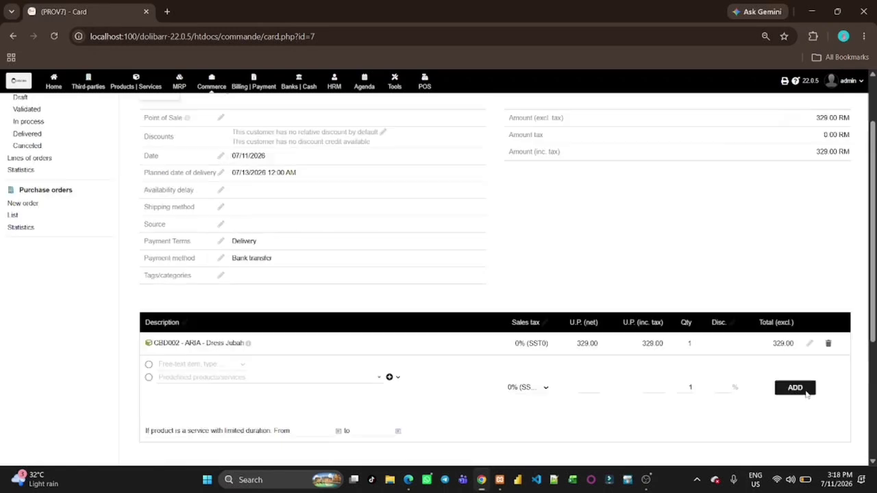
pyautogui.click(362, 379)
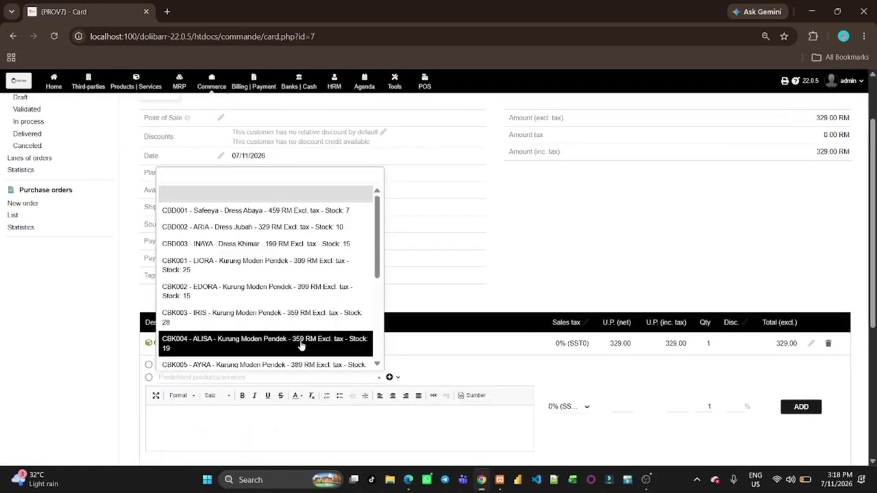
pyautogui.click(301, 346)
pyautogui.click(799, 416)
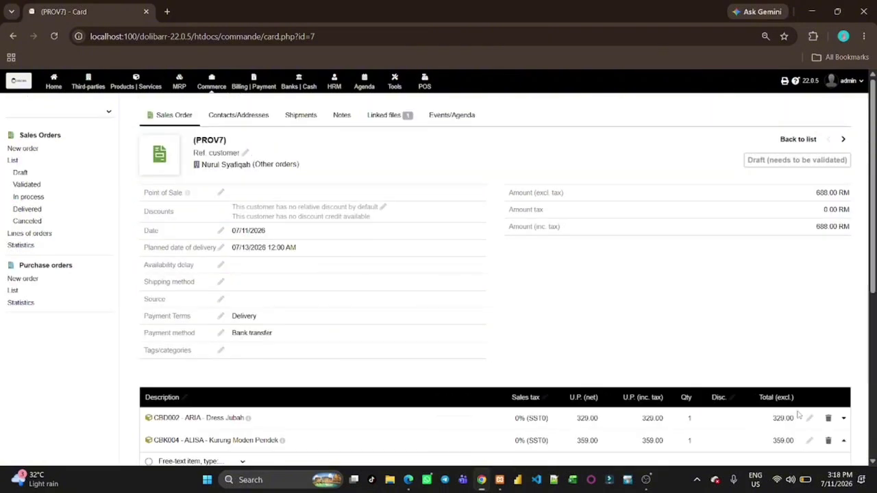
pyautogui.scroll(-3, 670, 418)
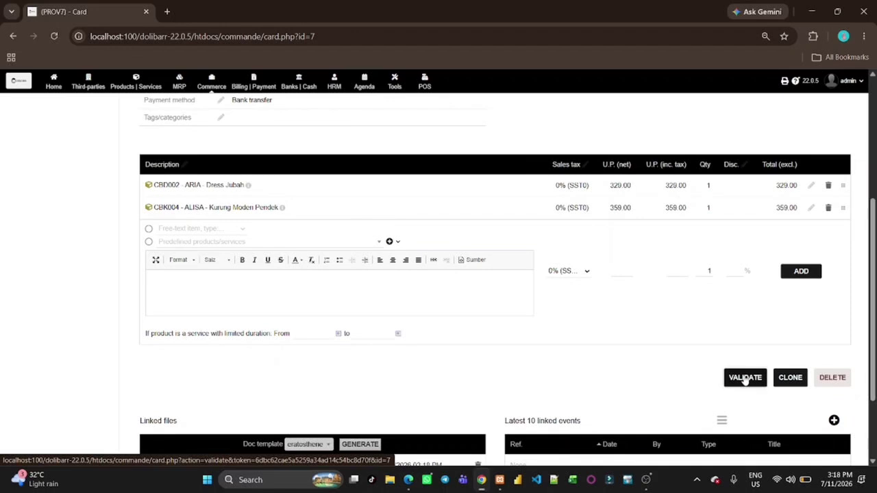
# Validate the draft as SO2607-0006 for 688.00 and view it in the Sales Orders list
pyautogui.click(746, 378)
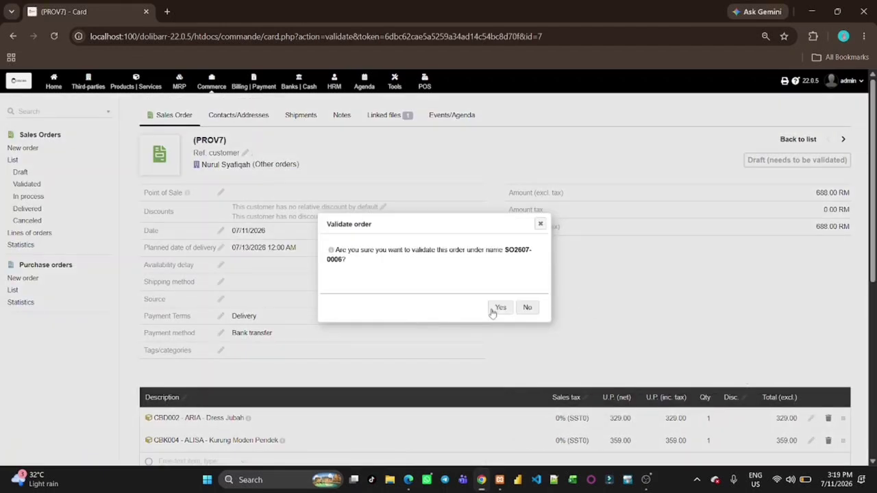
pyautogui.click(500, 307)
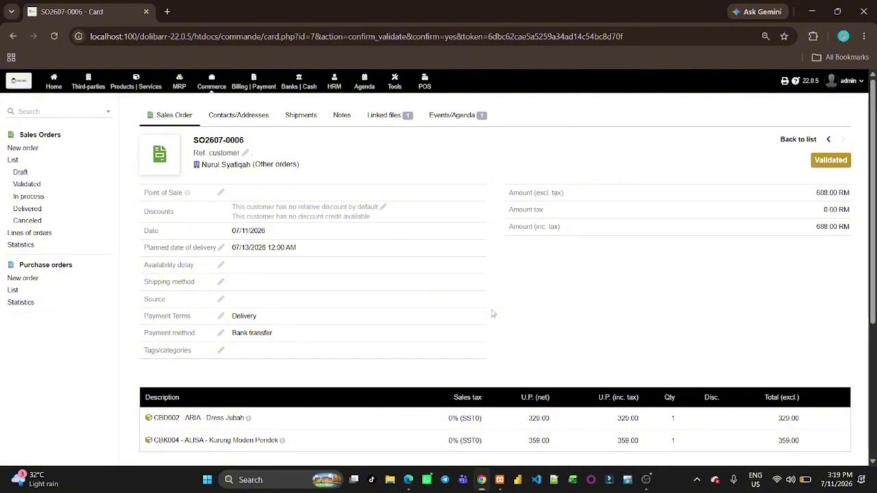
pyautogui.scroll(-1, 492, 314)
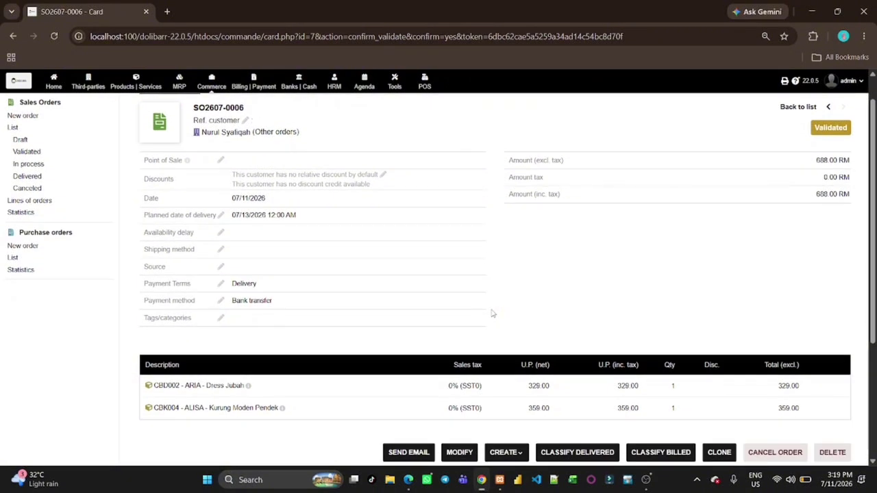
pyautogui.click(12, 127)
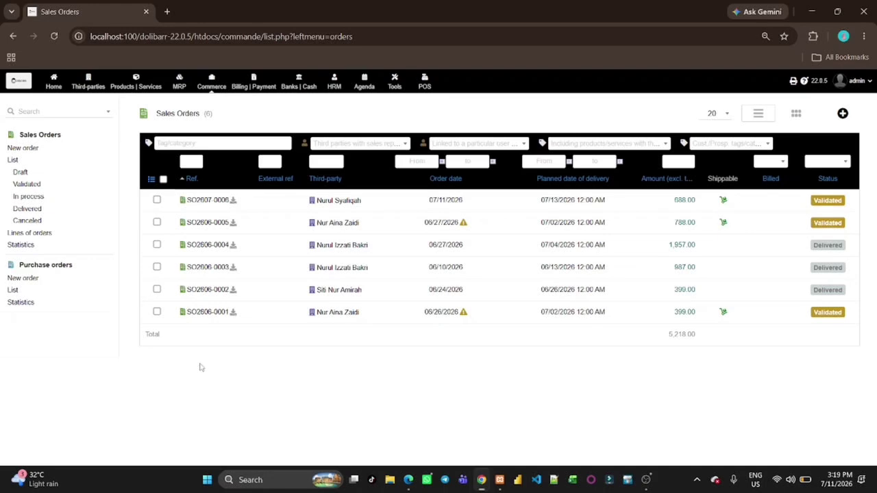
# Open sales order SO2607-0006 and start a new invoice from it
pyautogui.click(206, 200)
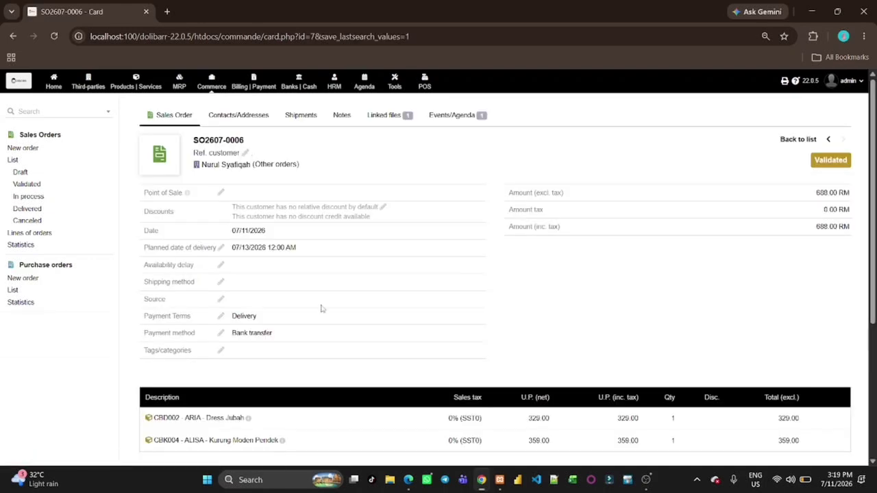
pyautogui.scroll(-3, 321, 309)
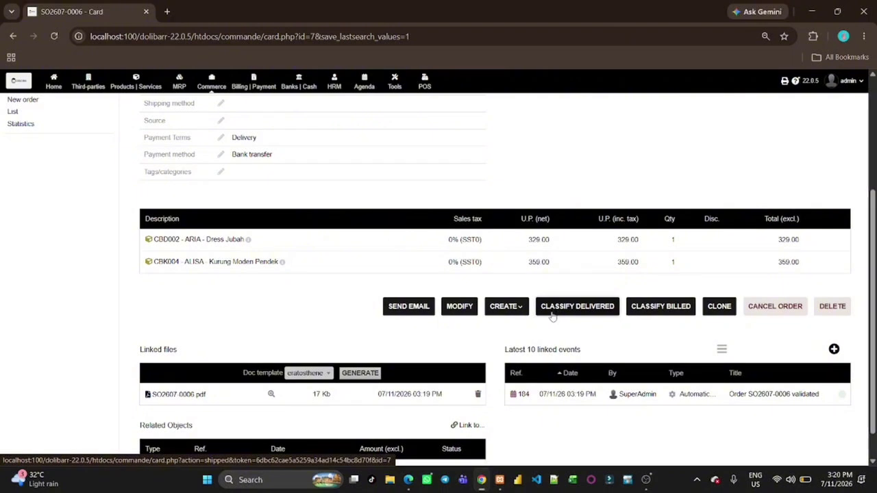
pyautogui.click(500, 310)
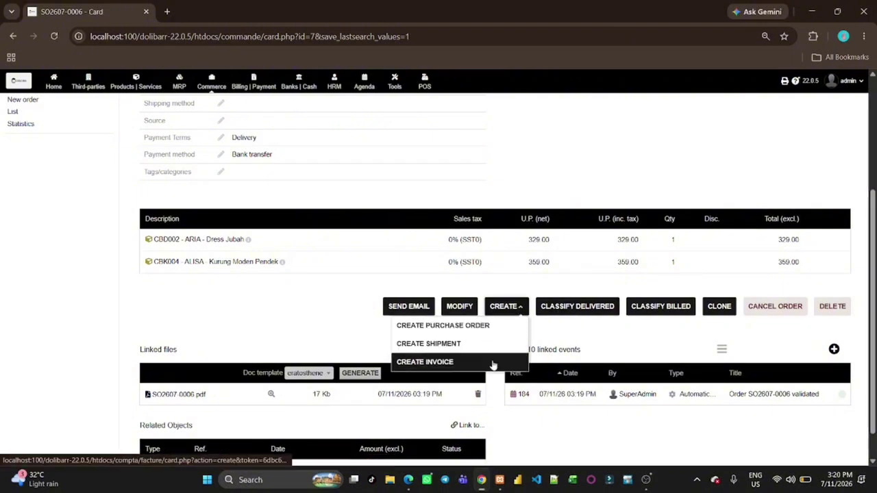
pyautogui.click(494, 363)
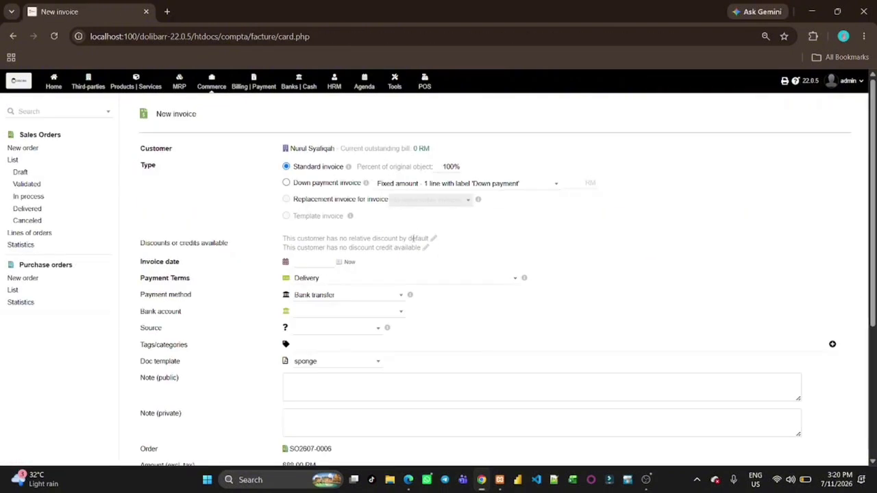
# Set the invoice date to 07/11/2026 and review both order lines totalling 688.00 RM
pyautogui.scroll(-3, 449, 256)
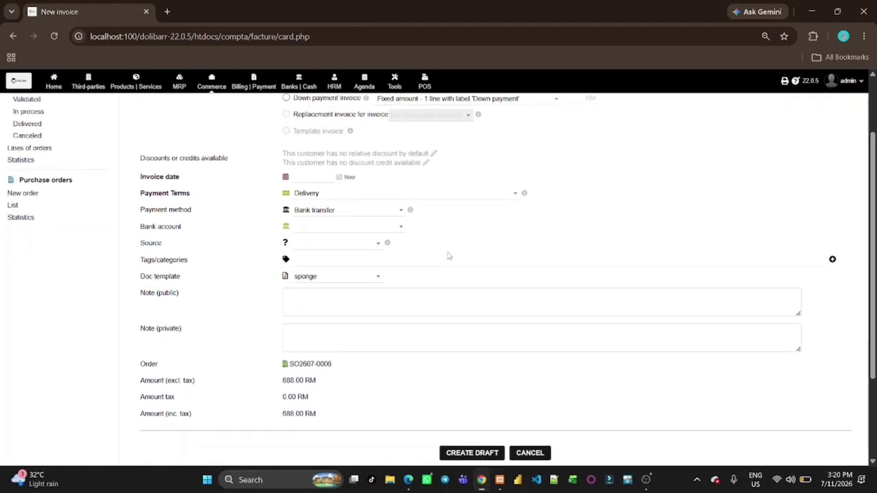
pyautogui.scroll(3, 448, 252)
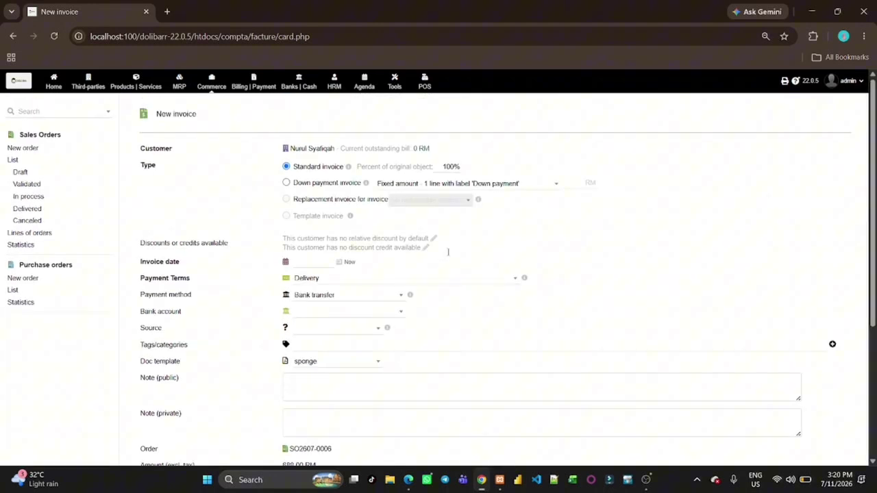
pyautogui.click(336, 265)
pyautogui.click(402, 331)
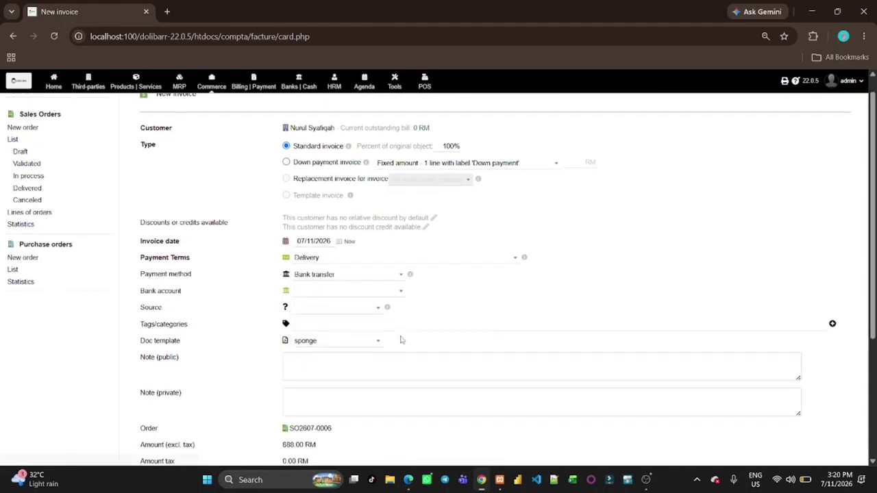
pyautogui.scroll(-4, 427, 366)
pyautogui.scroll(-2, 466, 416)
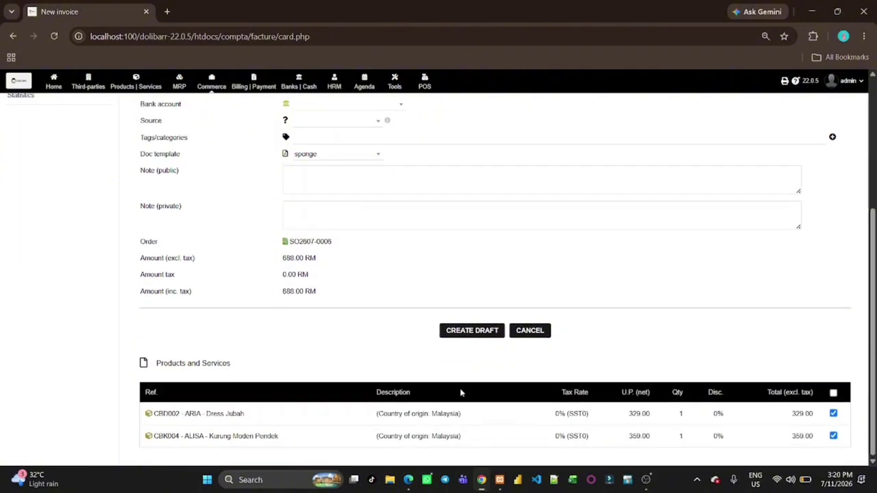
# Create the draft invoice and validate it as IN2607-0007 for 688.00 RM
pyautogui.click(470, 336)
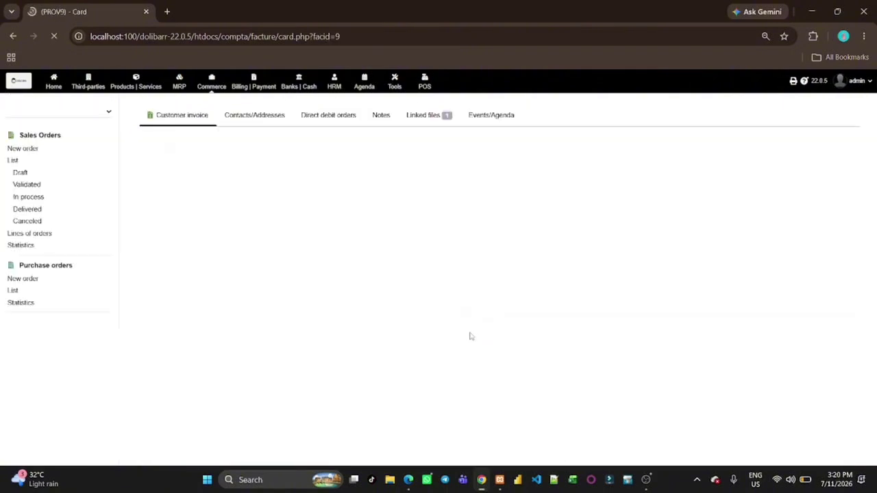
pyautogui.scroll(-2, 470, 336)
pyautogui.scroll(-5, 470, 336)
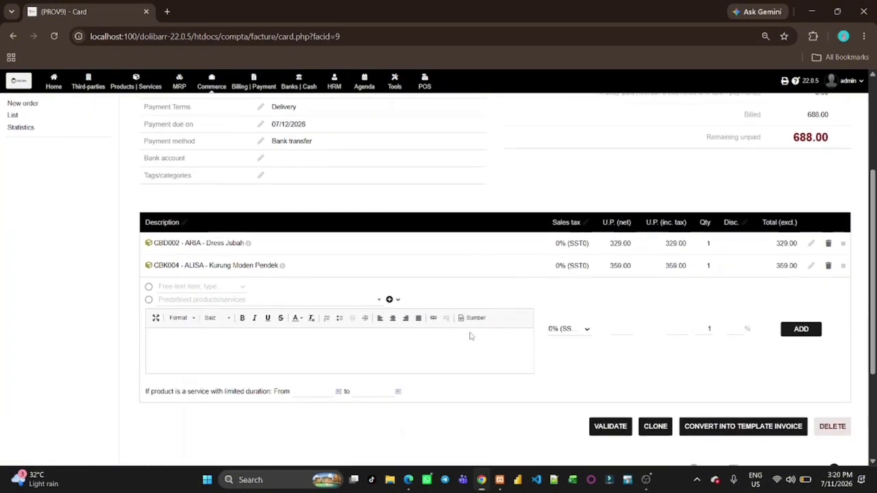
pyautogui.click(607, 360)
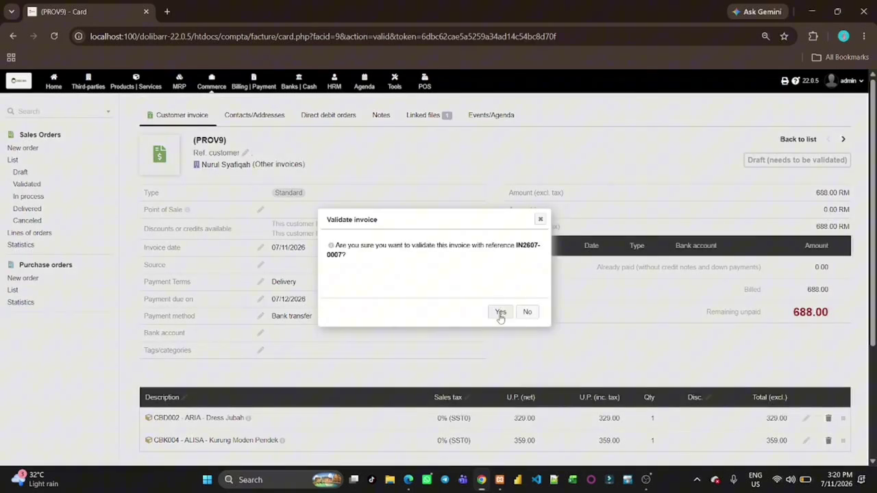
pyautogui.click(501, 314)
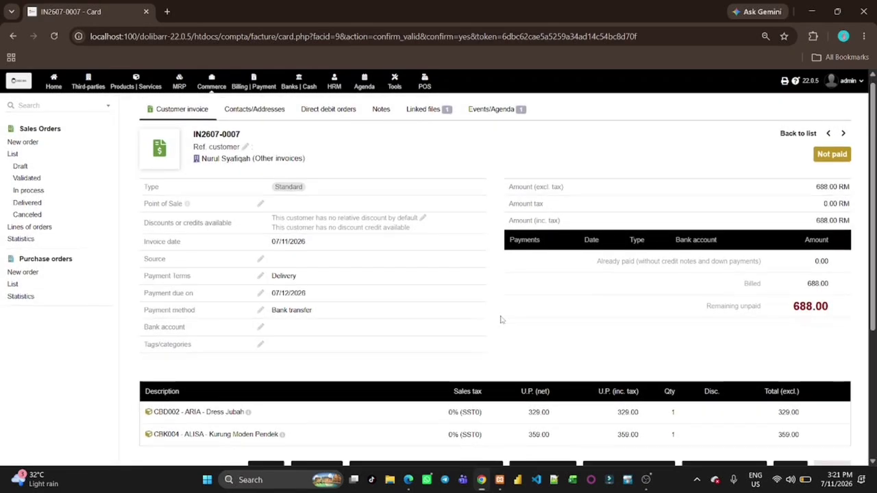
pyautogui.scroll(-2, 501, 319)
pyautogui.scroll(-3, 501, 320)
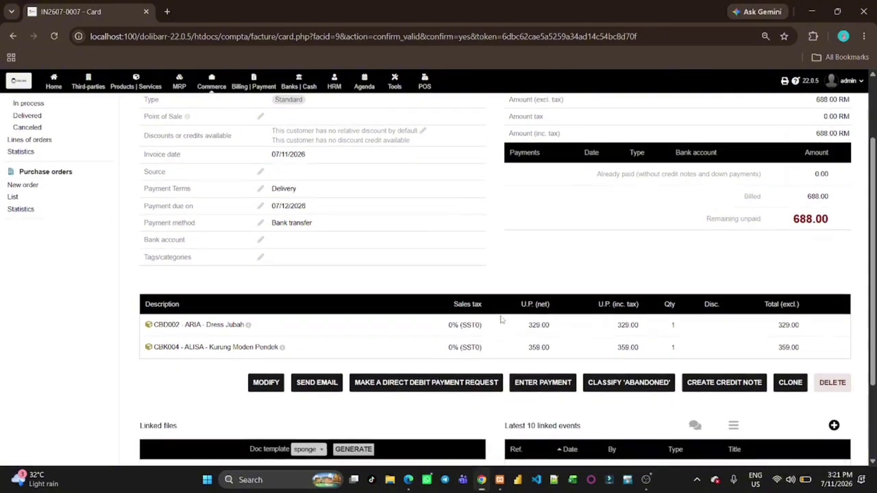
pyautogui.scroll(5, 501, 320)
pyautogui.scroll(-5, 501, 319)
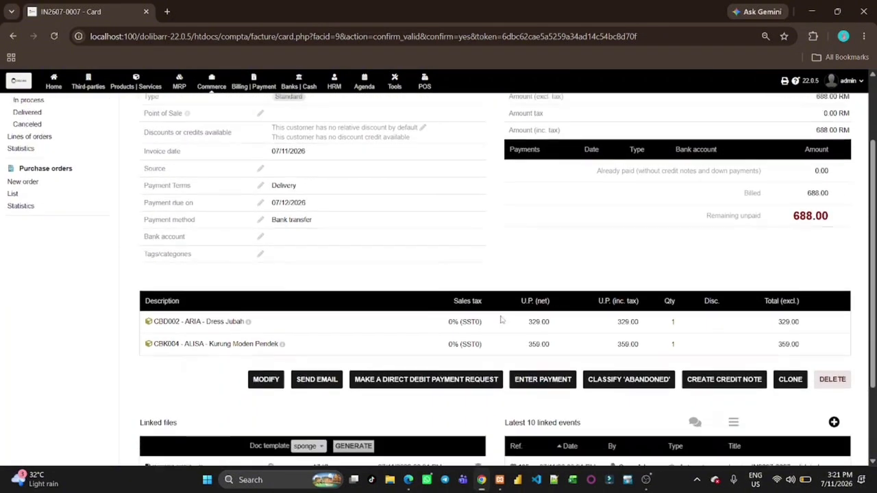
pyautogui.scroll(5, 501, 319)
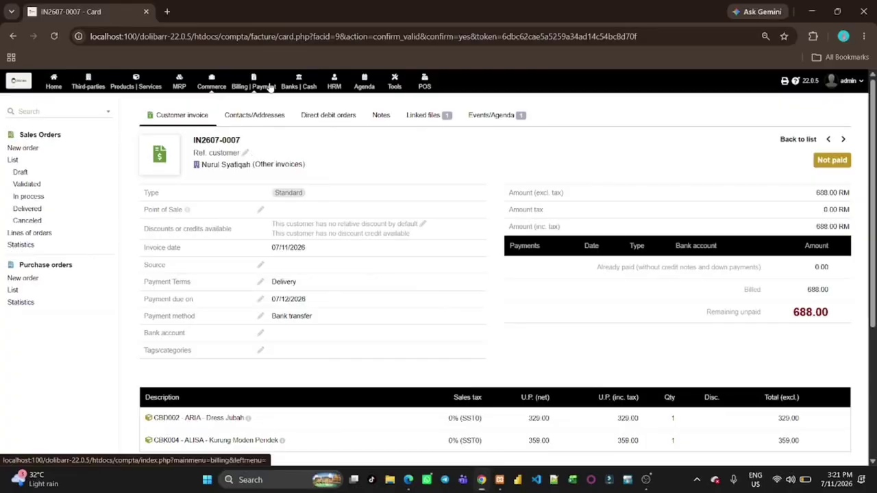
pyautogui.click(271, 87)
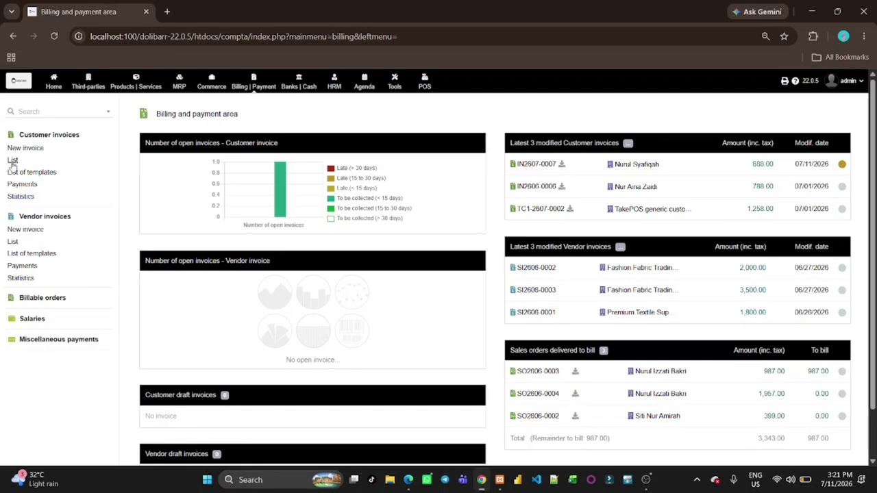
pyautogui.click(12, 160)
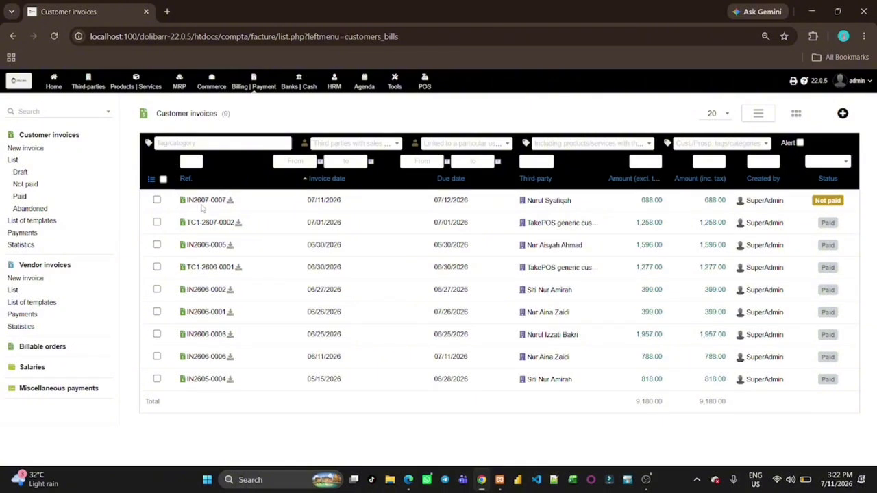
pyautogui.click(202, 203)
pyautogui.scroll(-3, 529, 307)
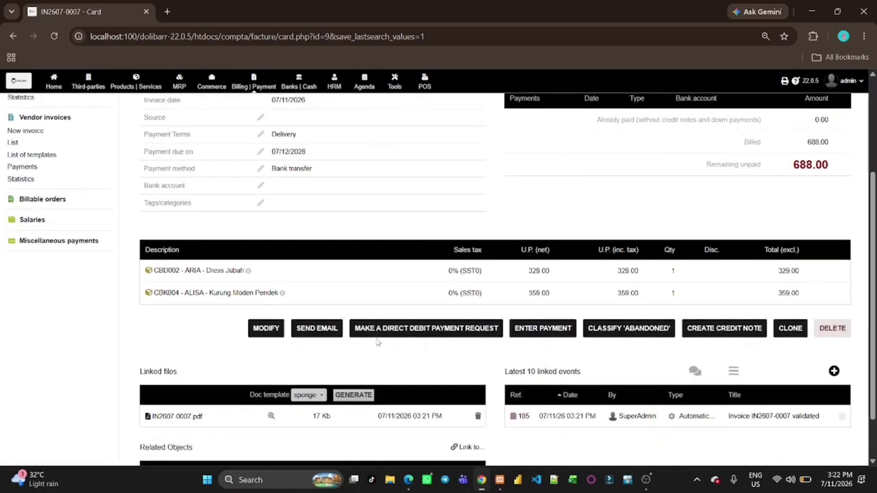
# Record and confirm a 688.00 bank transfer payment into Casalwa Main Bank for IN2607-0007
pyautogui.click(529, 299)
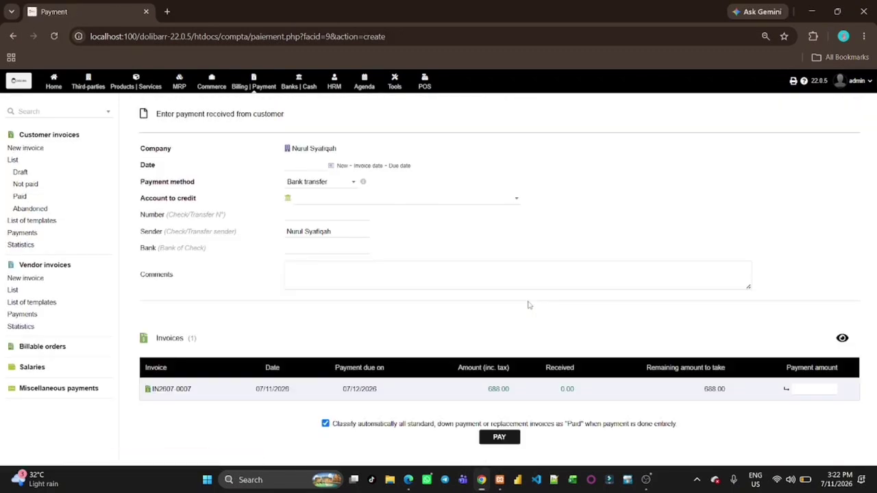
pyautogui.click(816, 388)
pyautogui.write('6')
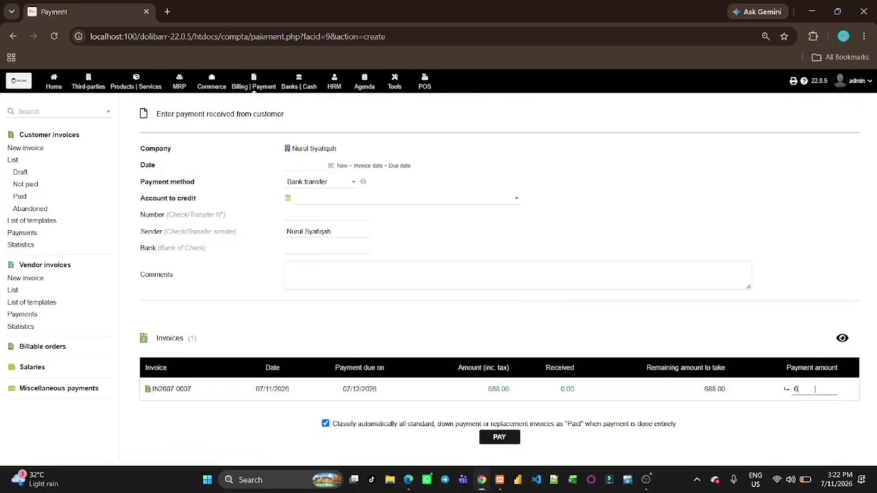
pyautogui.write('88.00')
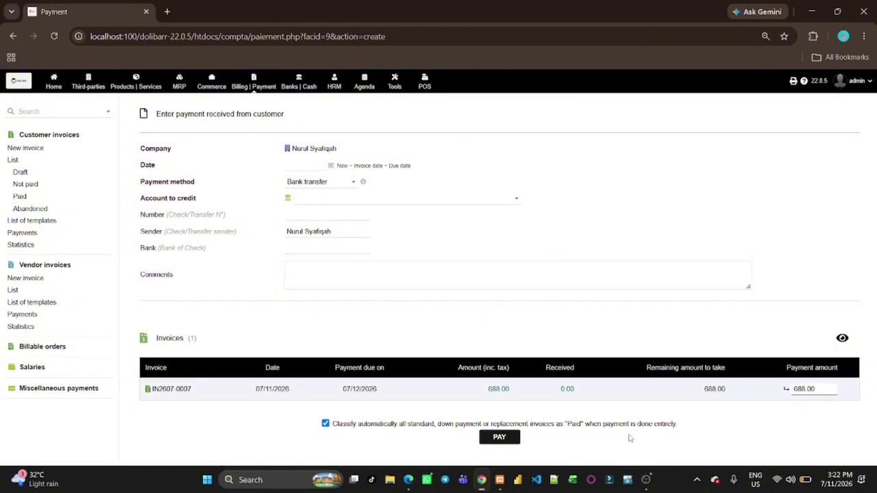
pyautogui.press('Return')
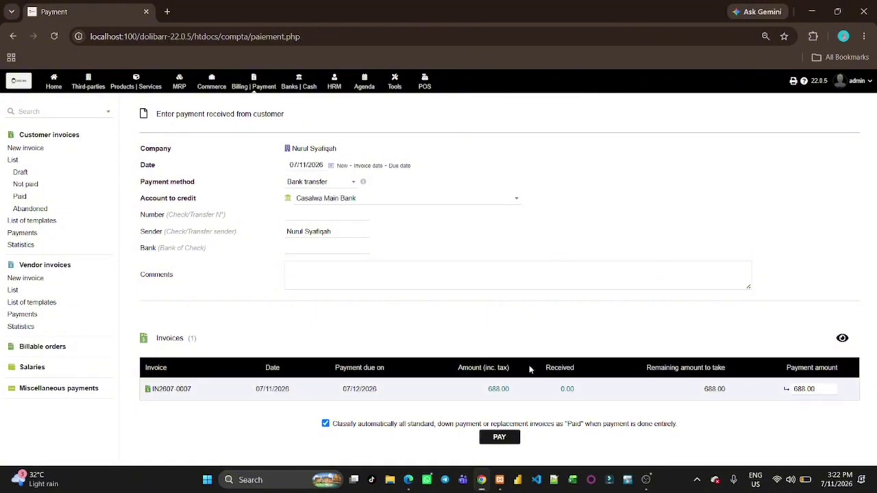
pyautogui.click(509, 440)
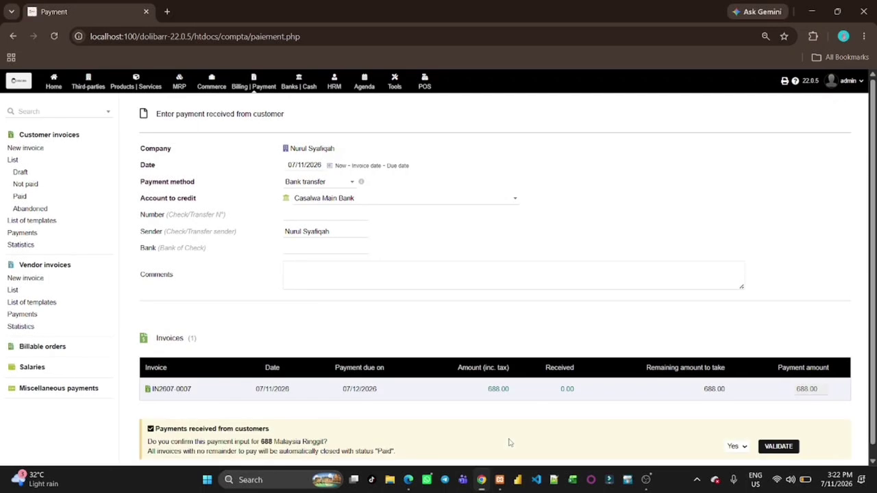
pyautogui.scroll(-1, 509, 443)
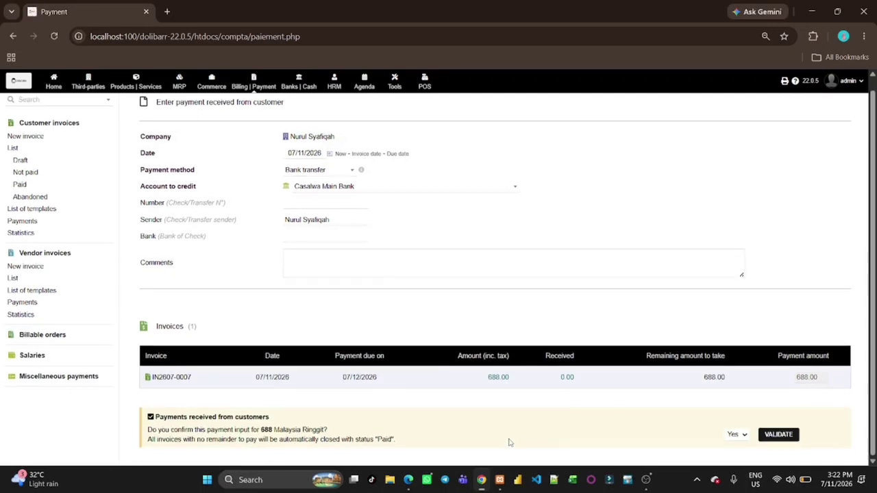
pyautogui.click(777, 435)
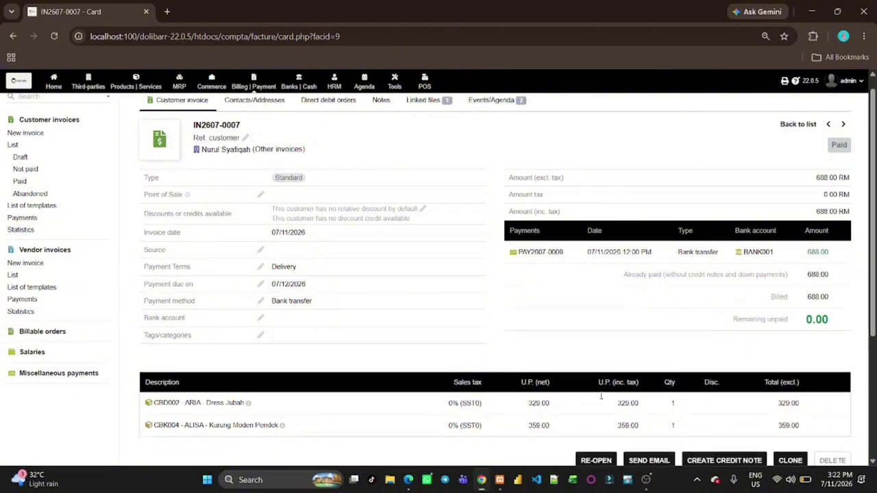
pyautogui.scroll(-1, 602, 399)
pyautogui.scroll(1, 602, 400)
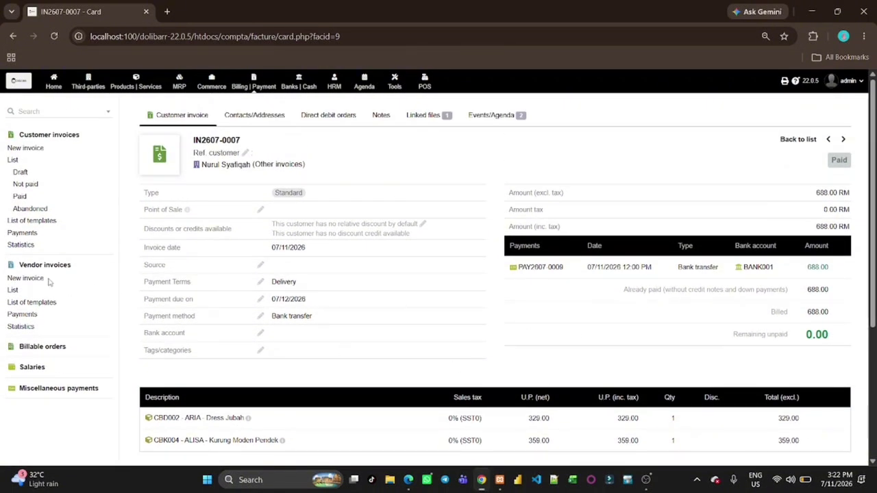
# Show BANK001's entries to reconcile, including the 688.00 customer payment dated 07/11/26
pyautogui.click(294, 87)
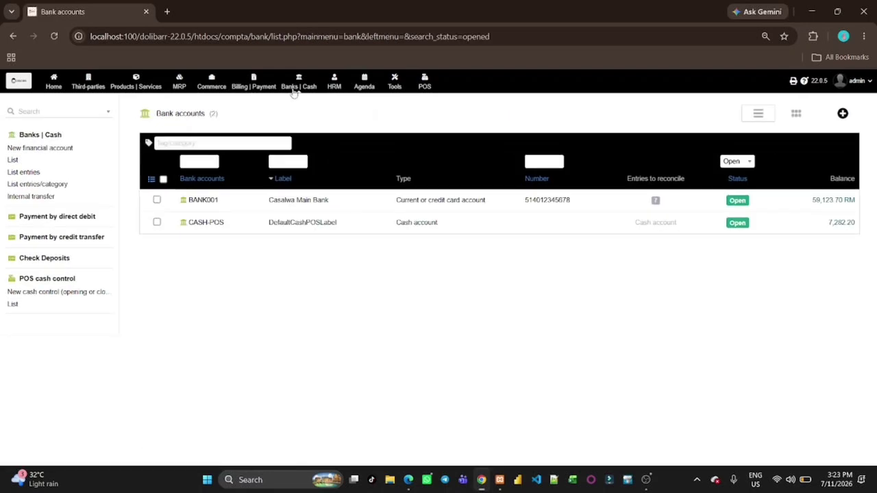
pyautogui.click(655, 200)
pyautogui.scroll(-2, 550, 273)
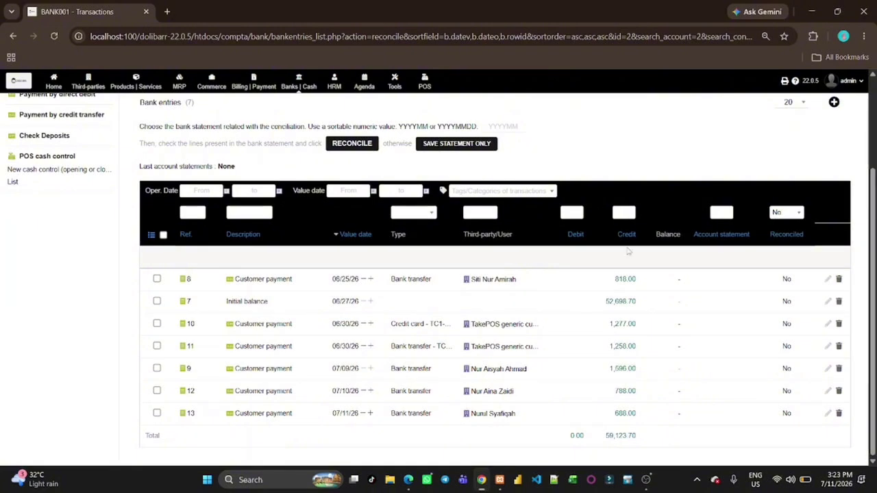
pyautogui.scroll(2, 628, 251)
pyautogui.scroll(-2, 628, 252)
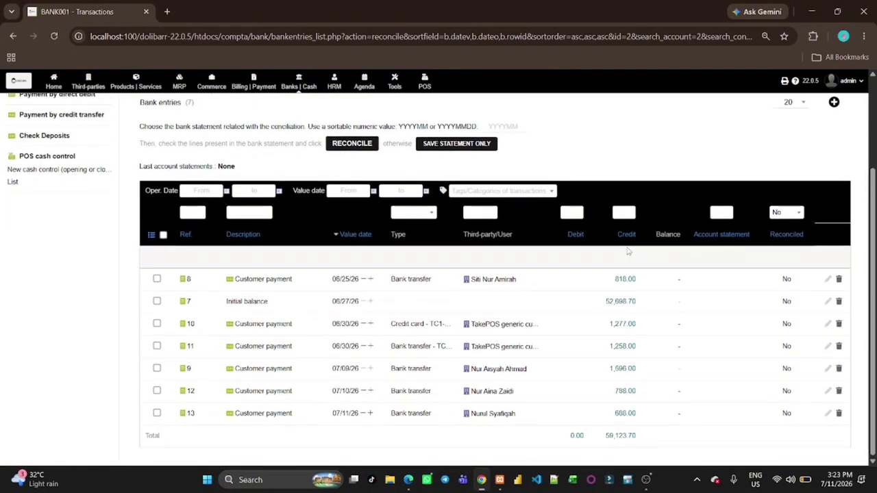